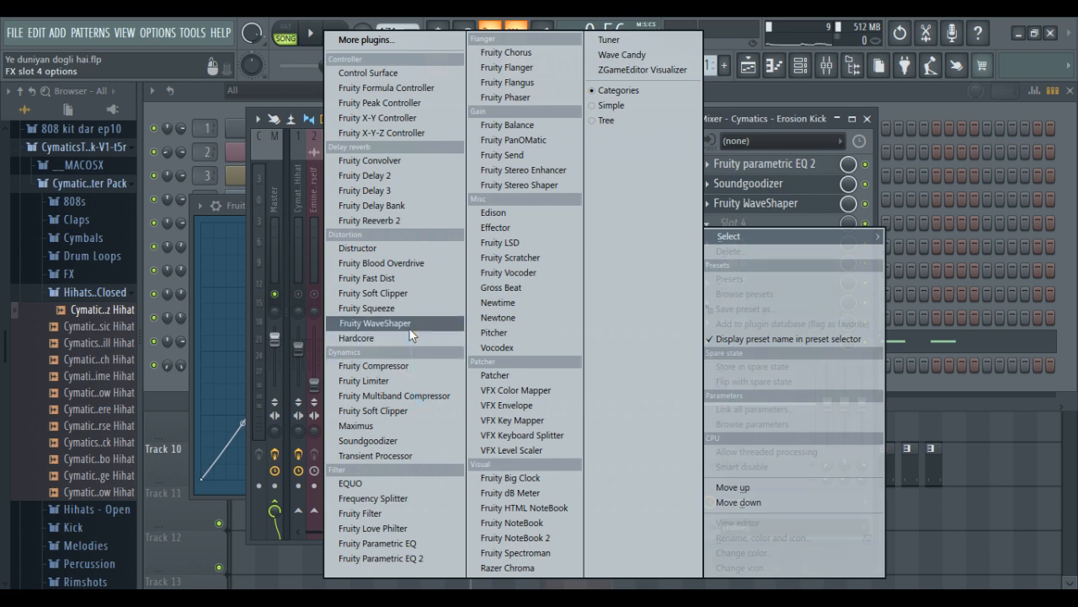
Add a point midway along the slot 4 Fruity WaveShaper curve and move it slightly up the line
right_click(308, 388)
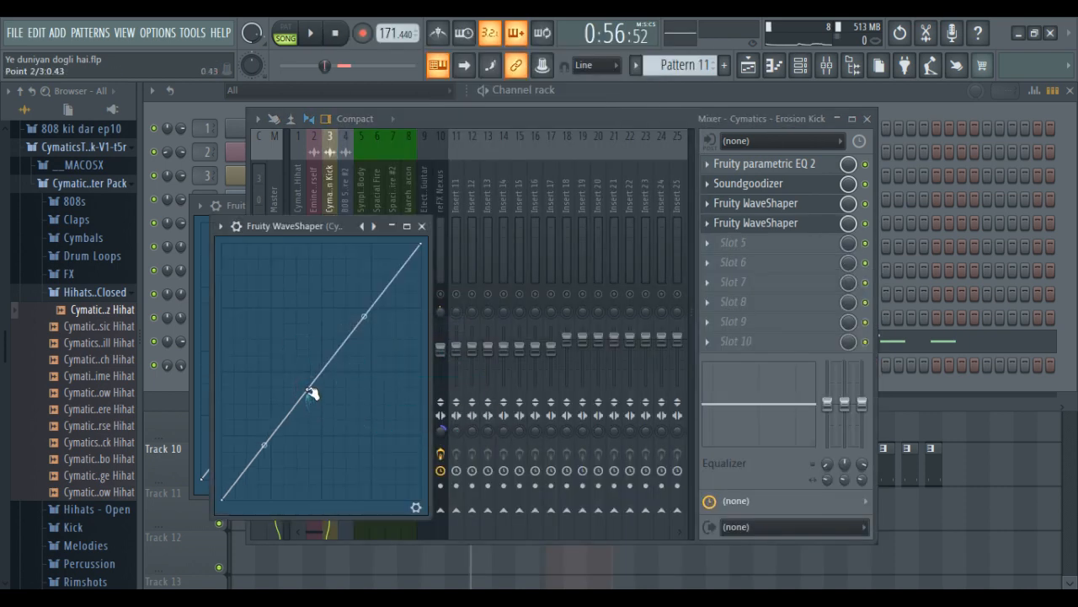
left_click_drag(308, 389, 320, 378)
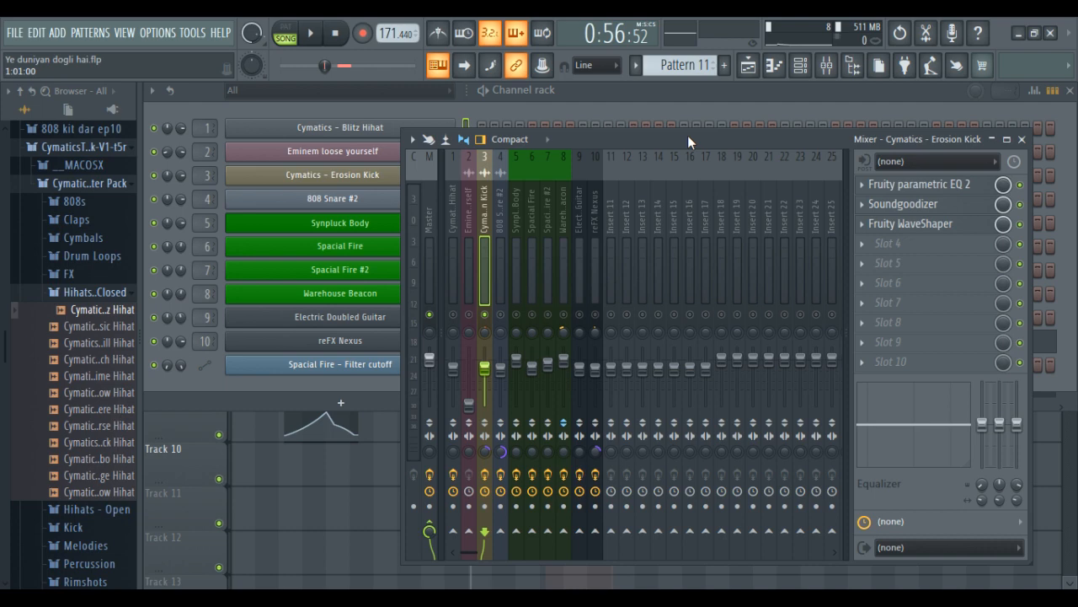
Examine the Fruity parametric EQ 2 curve on the Cymatics - Erosion Kick mixer track, then bring the mixer back into view
left_click_drag(687, 135, 615, 132)
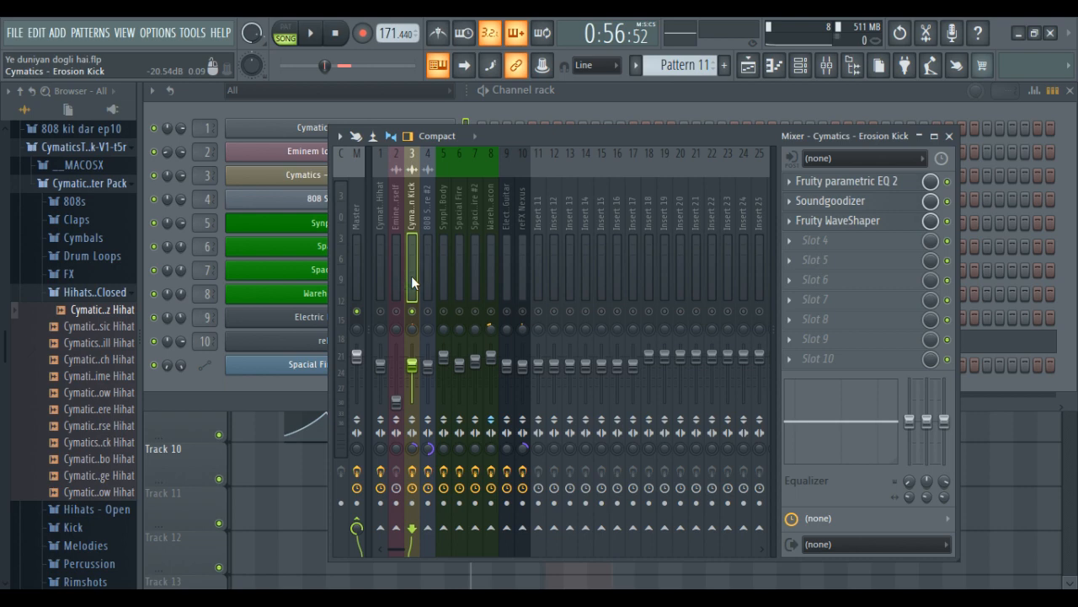
left_click(834, 187)
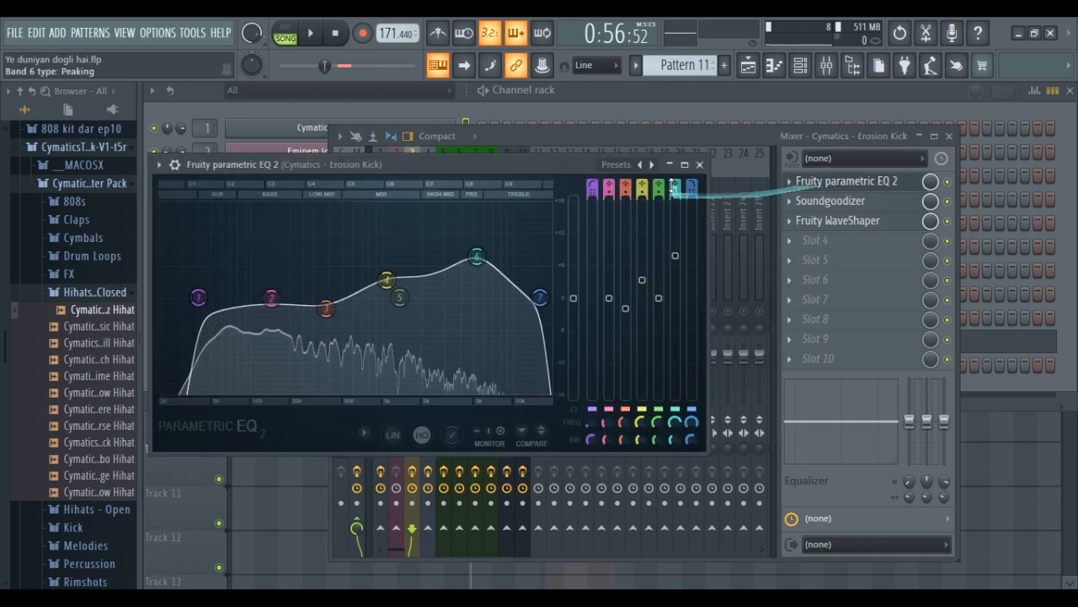
left_click_drag(525, 165, 713, 157)
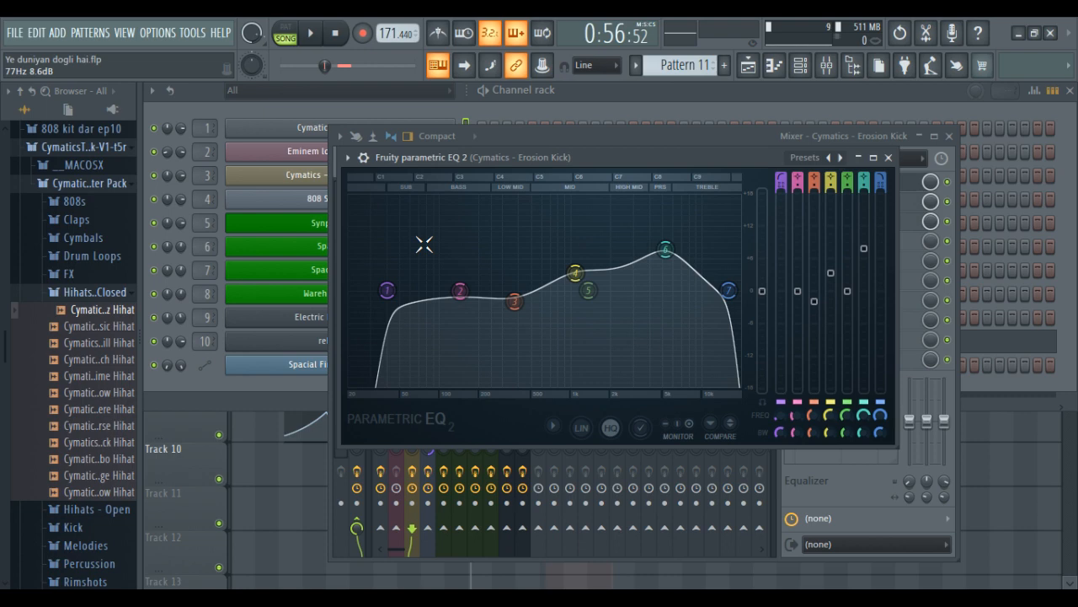
left_click_drag(594, 133, 514, 126)
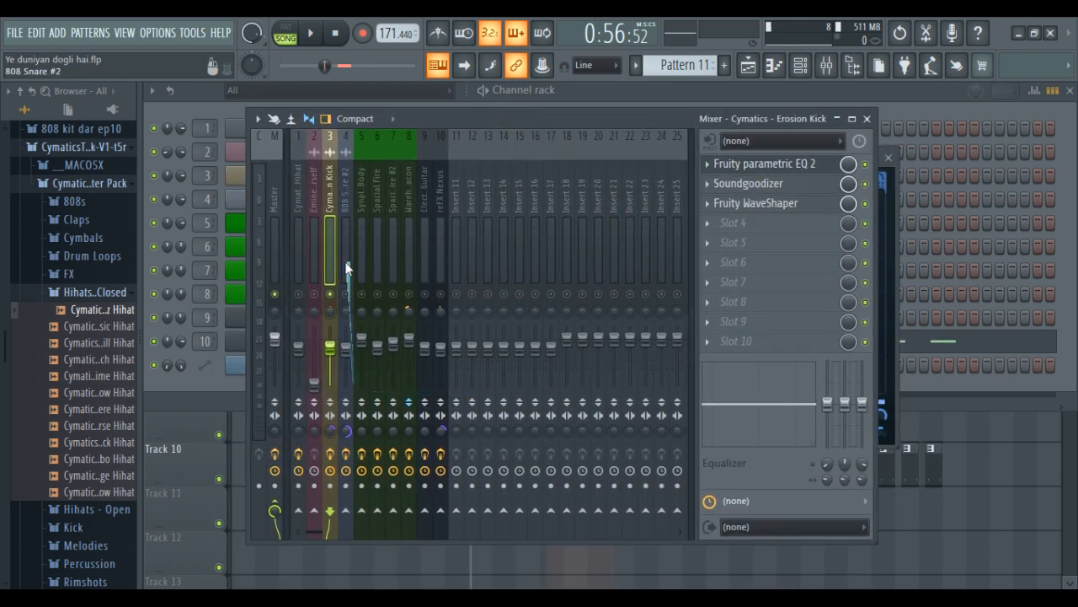
Show the kick track's Soundgoodizer and play the song to compare the kick with its effects enabled and bypassed
right_click(335, 452)
left_click(410, 205)
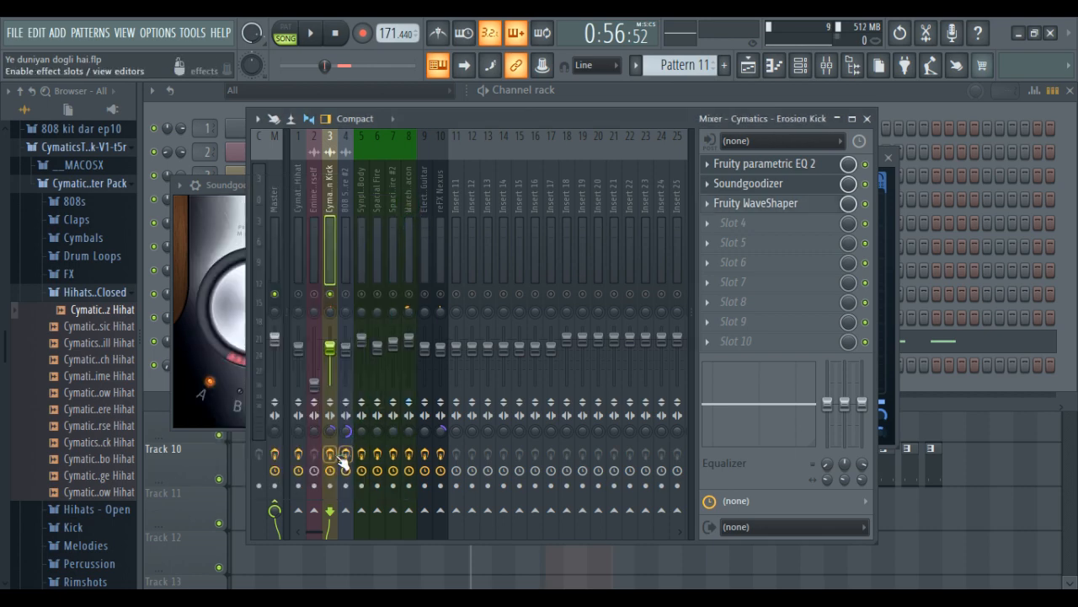
key("space")
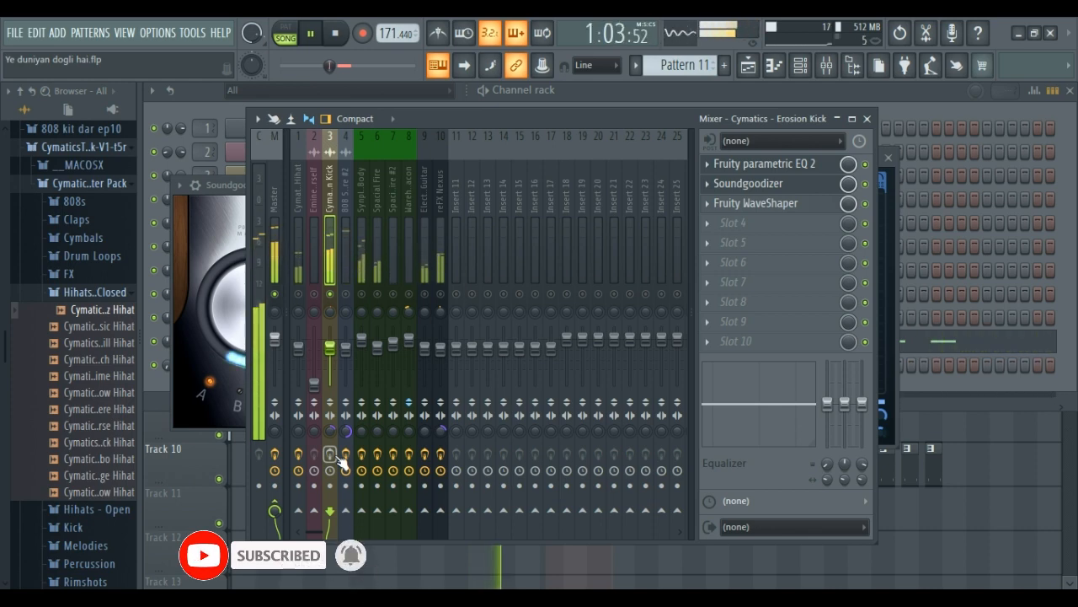
key("space")
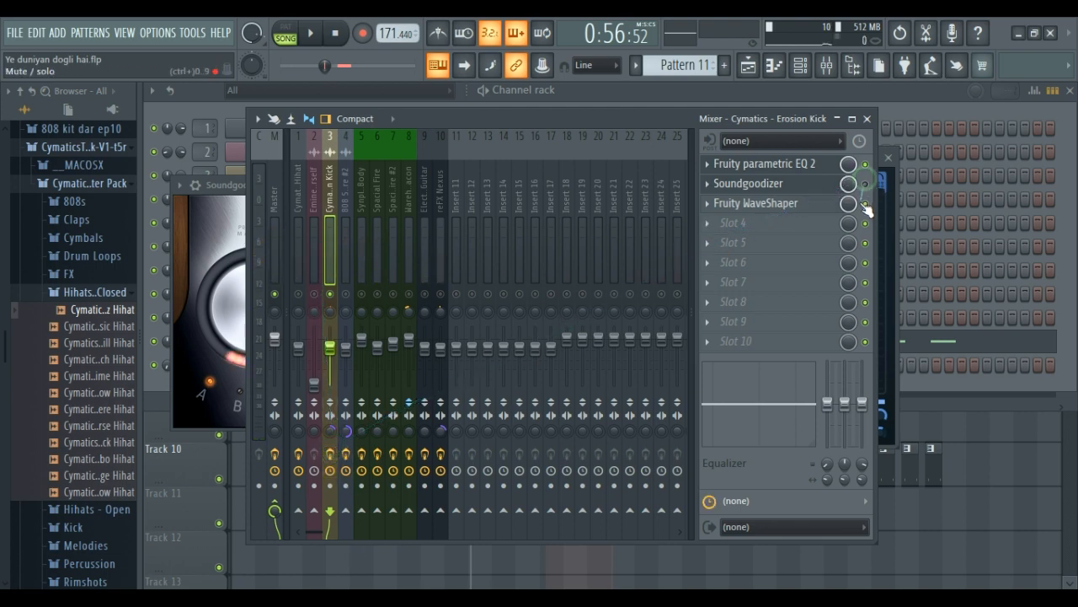
Play the song to compare the Erosion Kick with all three effects muted and with only Fruity parametric EQ 2 enabled
left_click(809, 165)
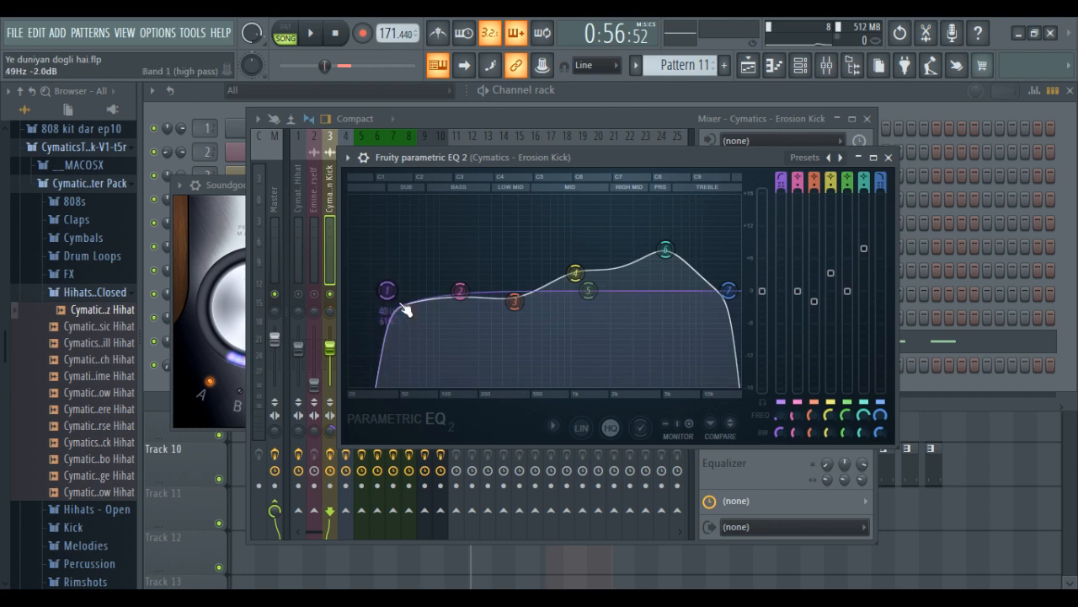
left_click_drag(389, 291, 447, 158)
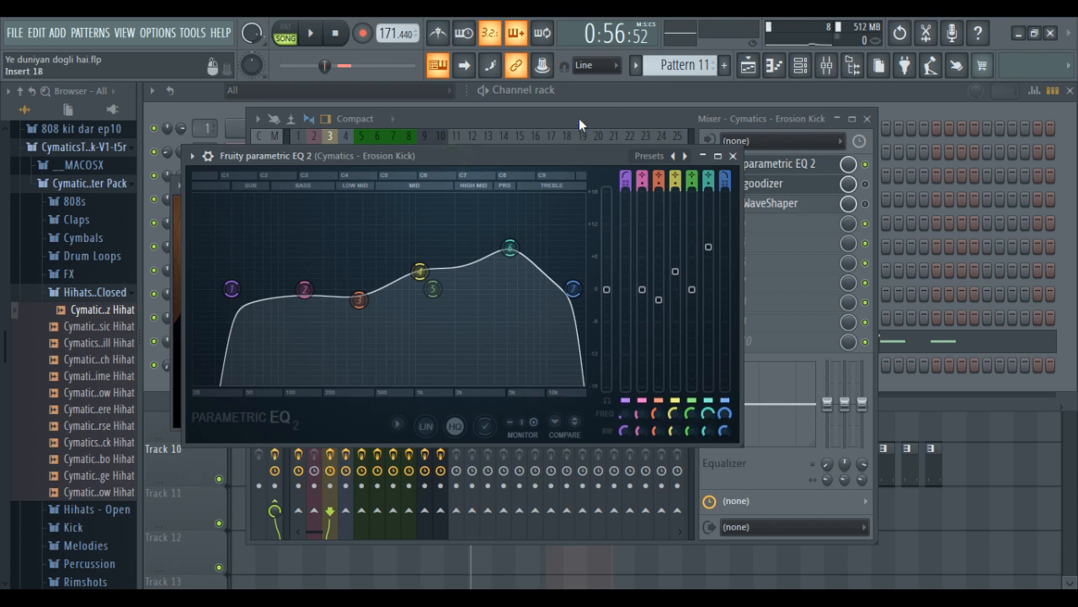
left_click(868, 166)
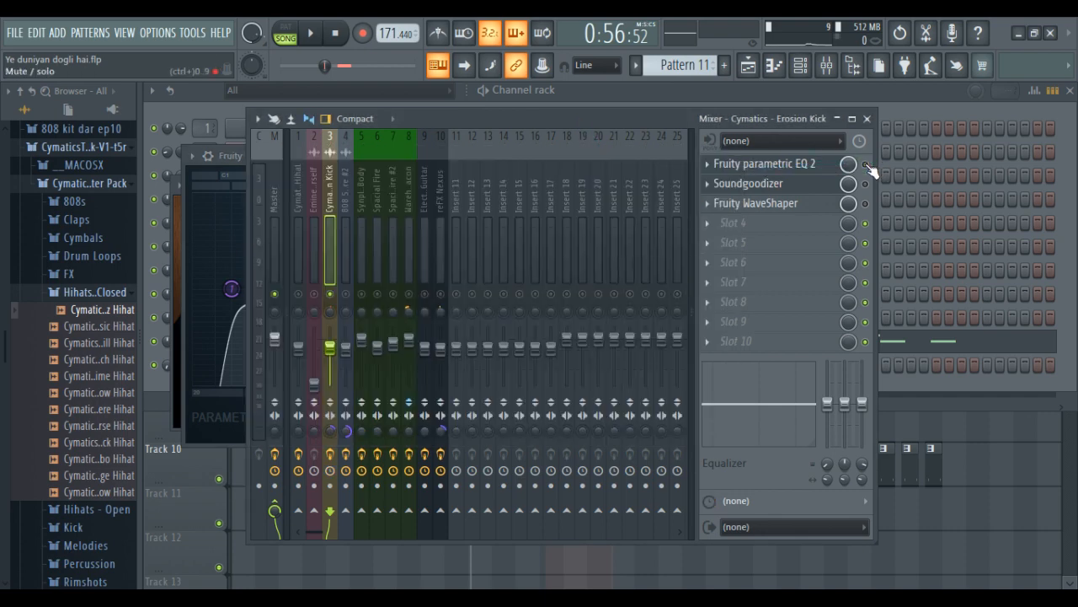
key("space")
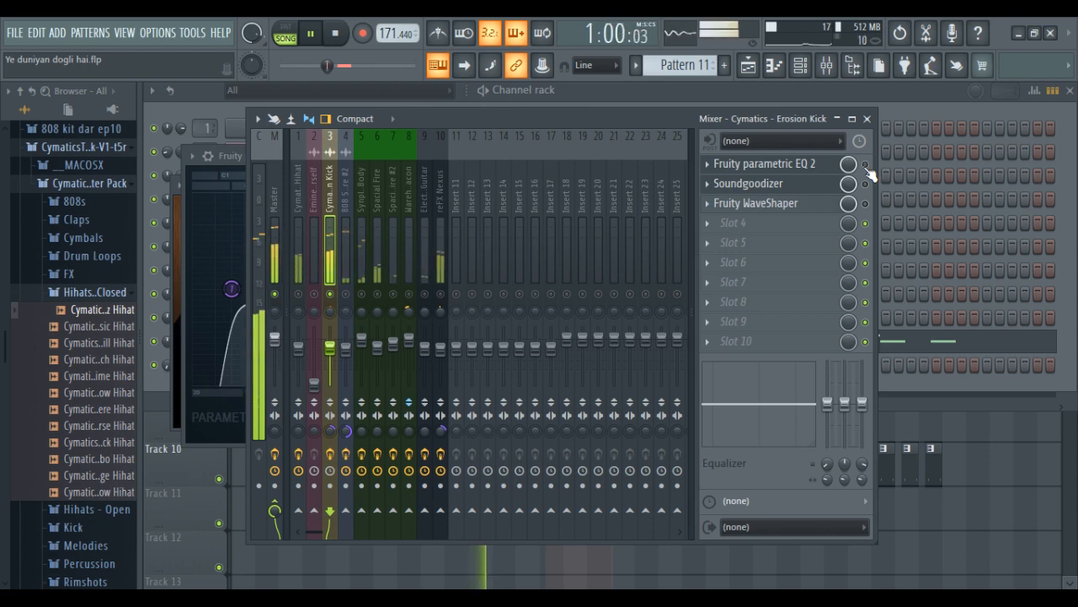
key("space")
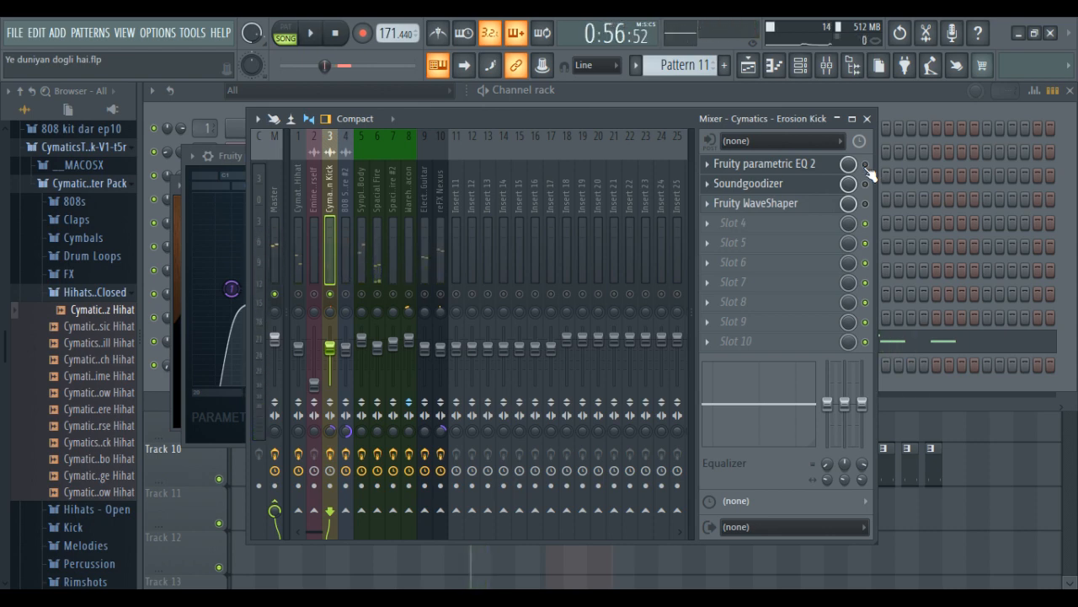
key("space")
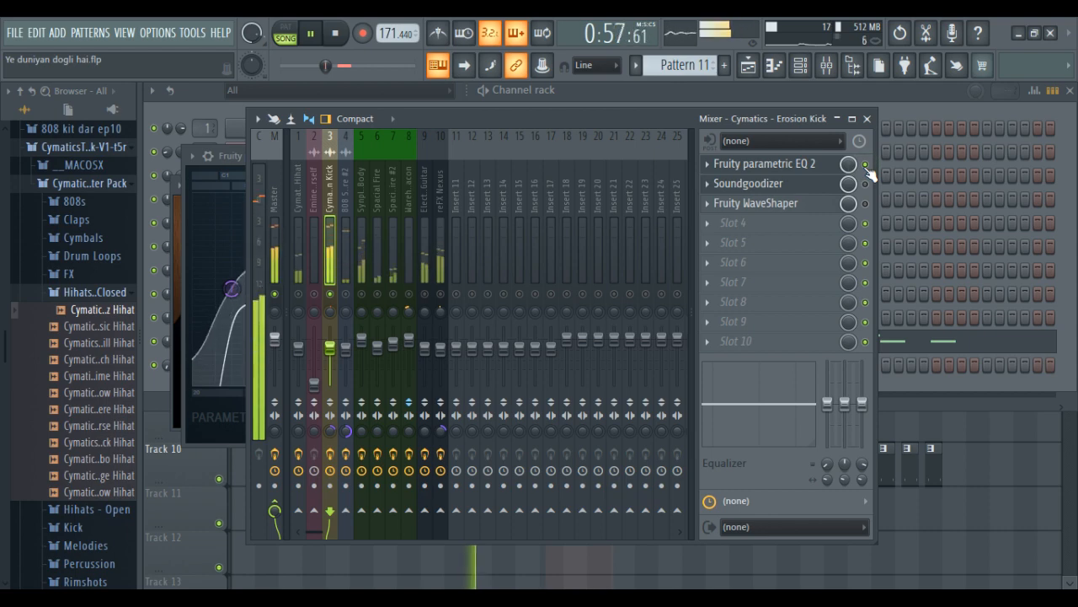
Stop playback and shift the band 1 high-pass cutoff of the kick's Fruity parametric EQ 2 slightly higher
left_click(800, 163)
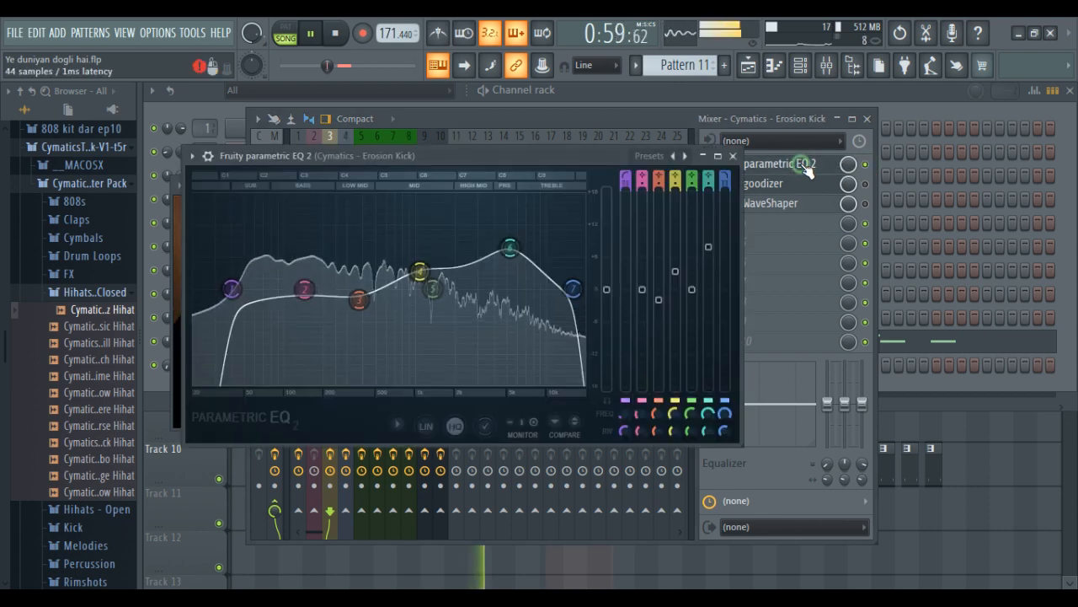
key("space")
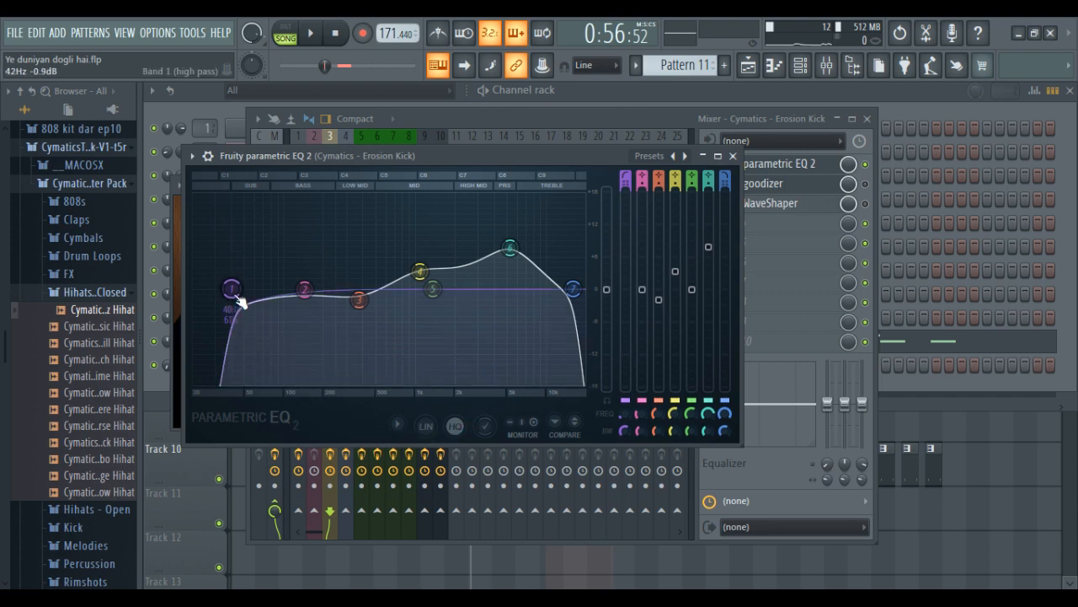
left_click_drag(239, 301, 240, 294)
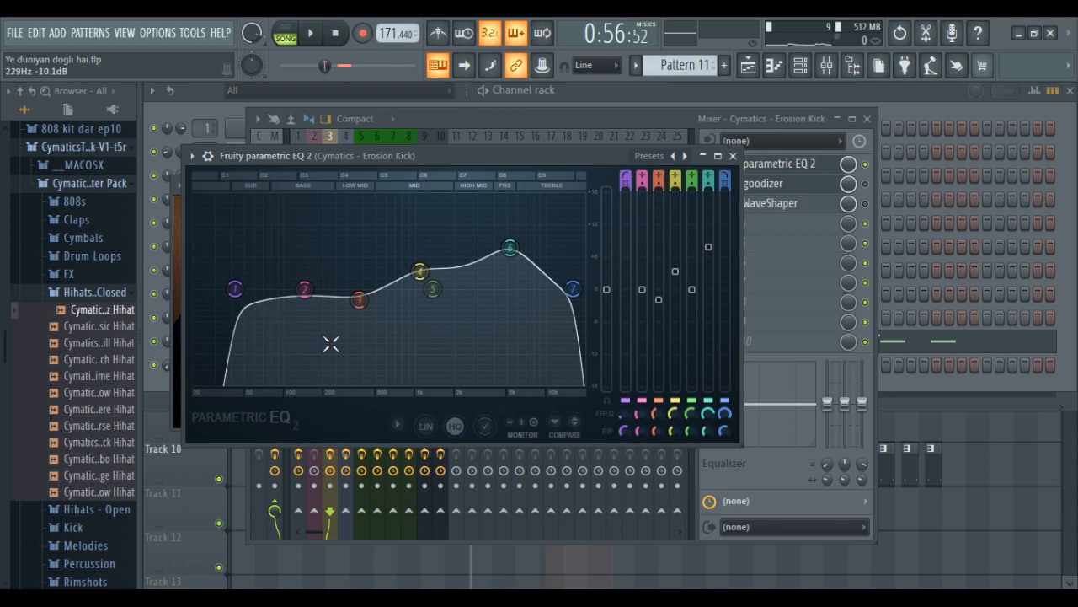
left_click_drag(235, 289, 230, 289)
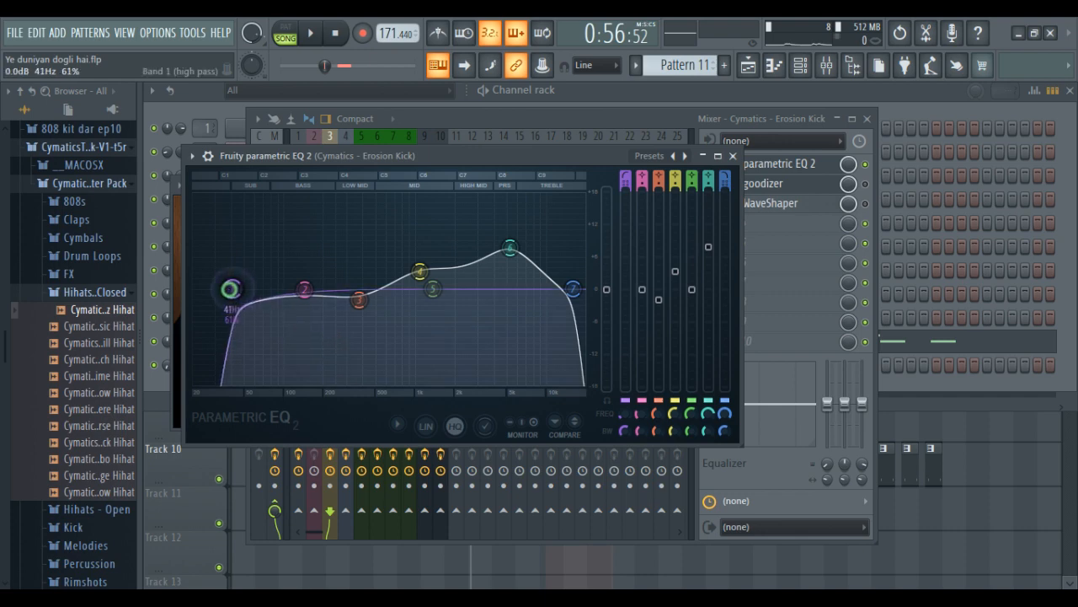
left_click_drag(229, 289, 242, 292)
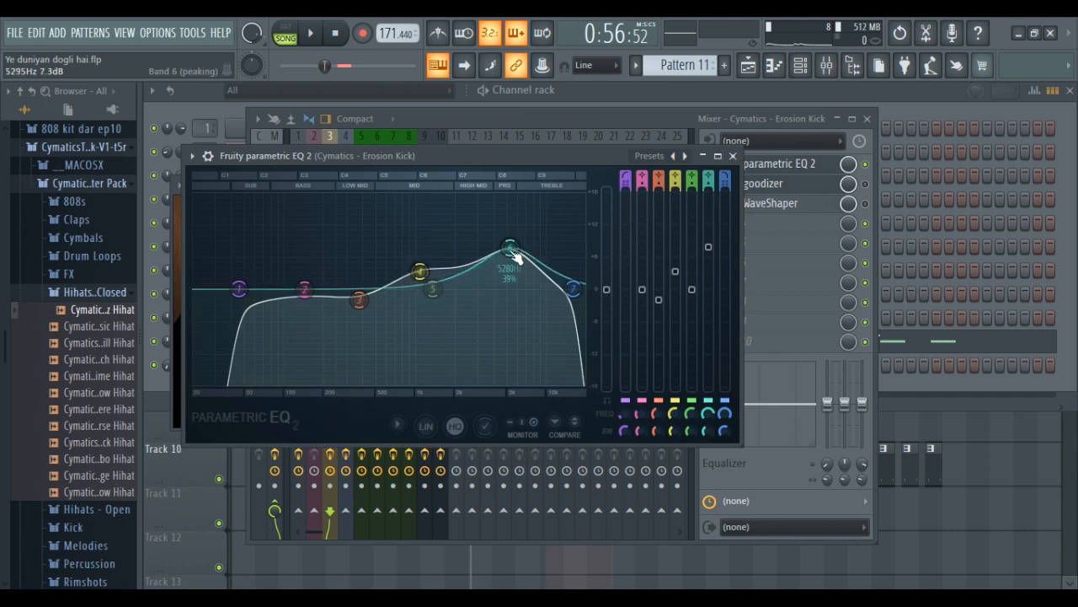
Play the song to hear the kick through the adjusted EQ, close the EQ editor and stop playback
key("space")
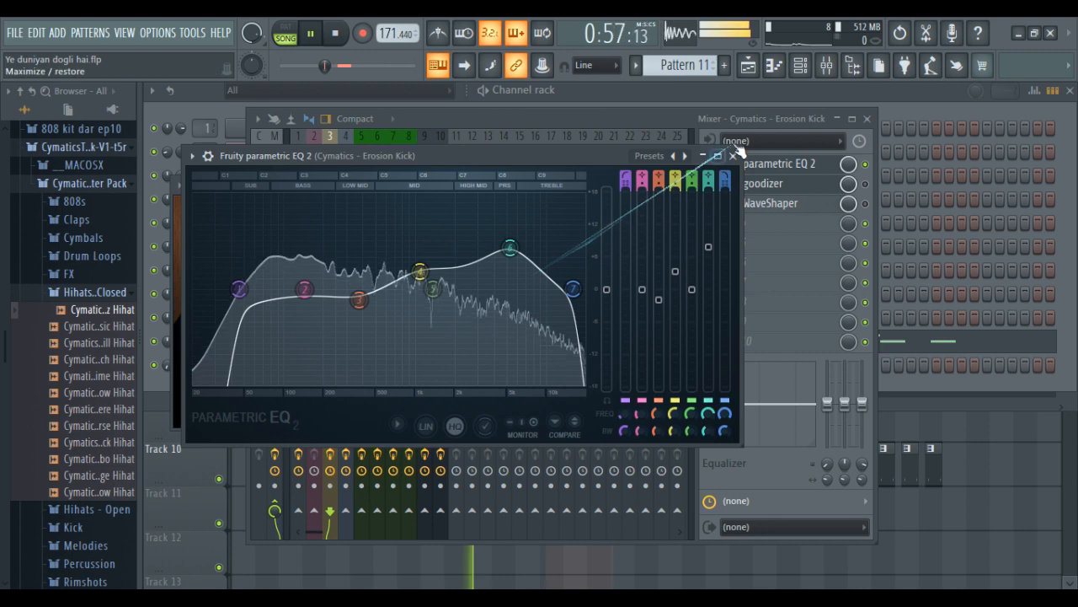
left_click(734, 156)
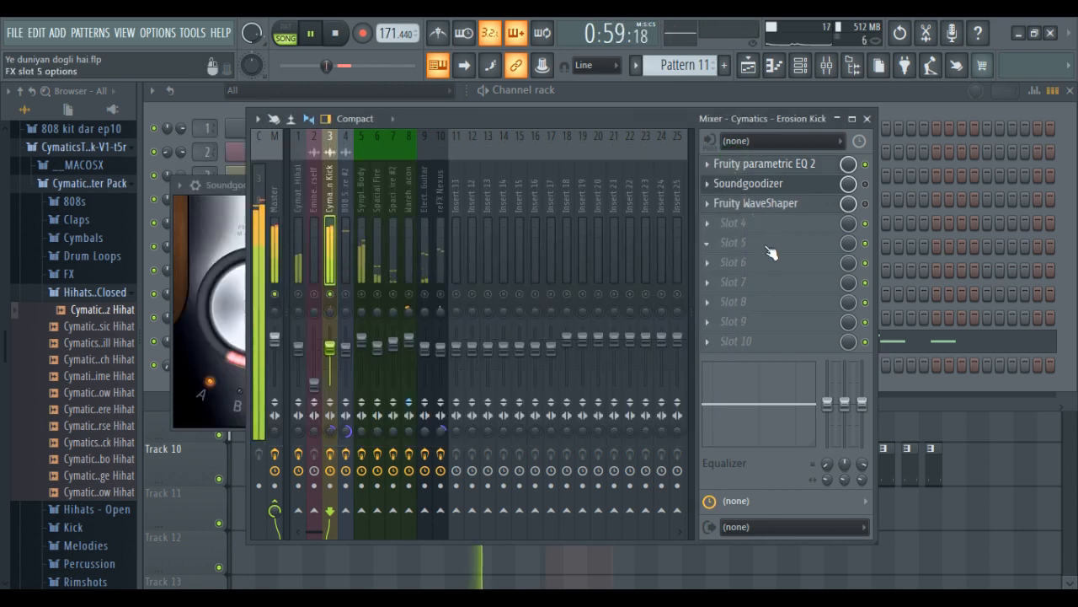
key("space")
Unmute Soundgoodizer on the Erosion Kick track during playback to hear its effect, with its editor open
left_click(784, 187)
left_click(783, 186)
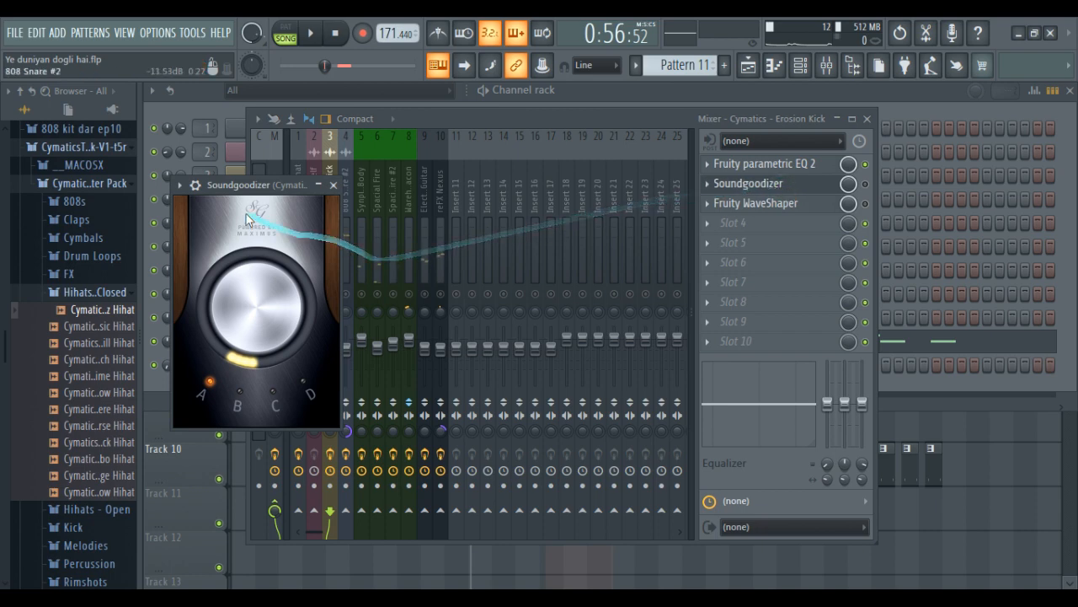
left_click_drag(238, 180, 498, 187)
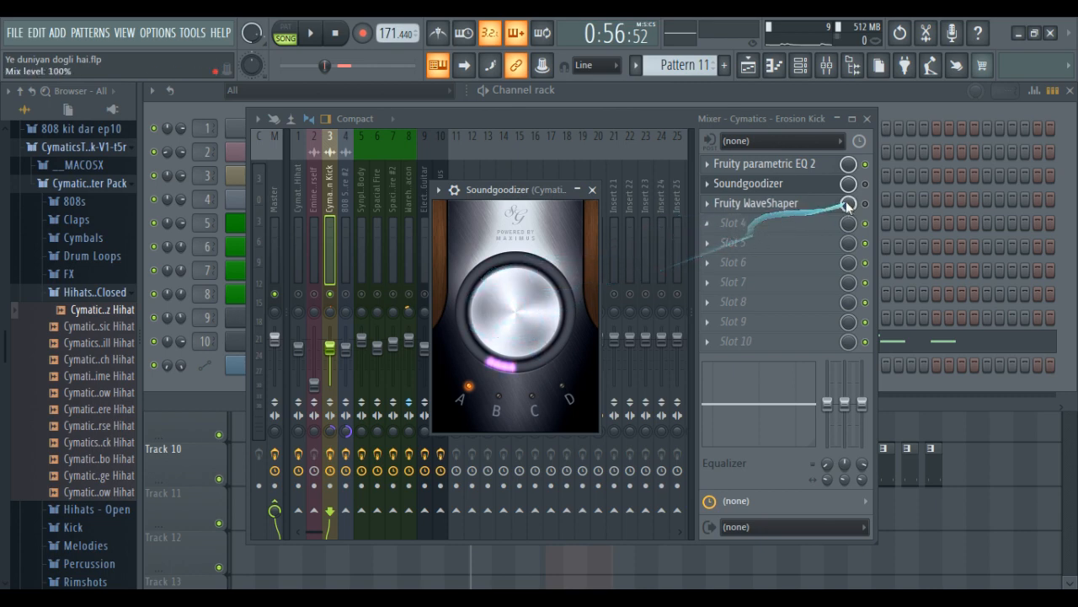
key("space")
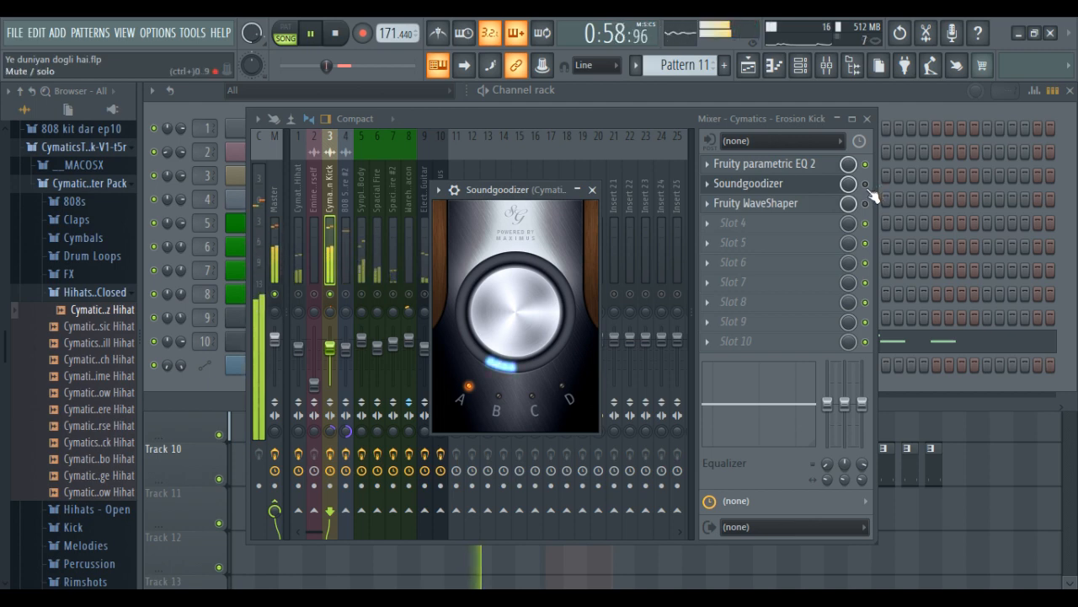
left_click(867, 186)
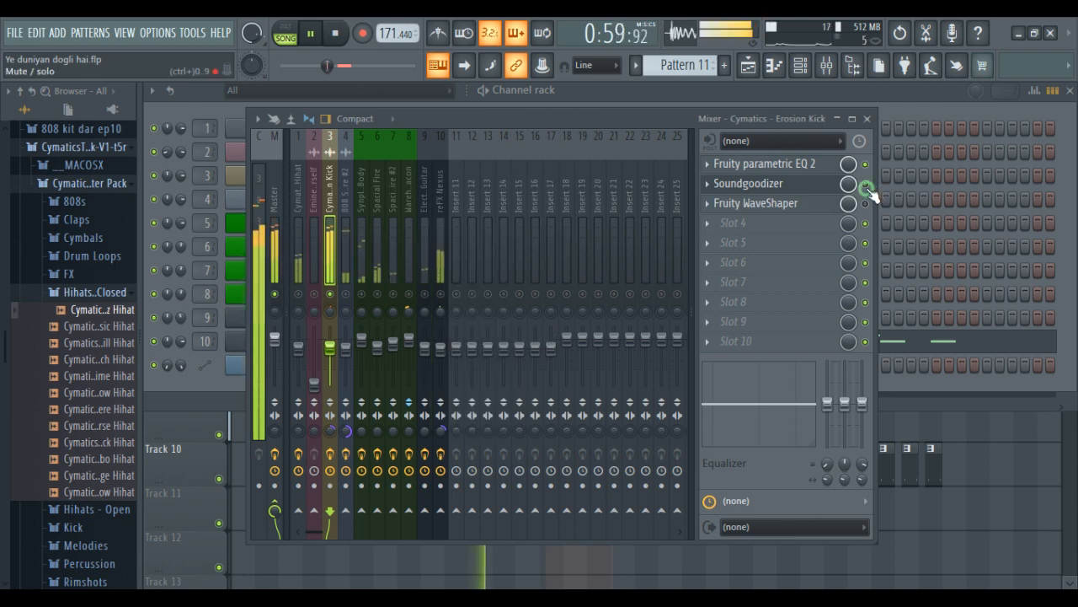
left_click(775, 184)
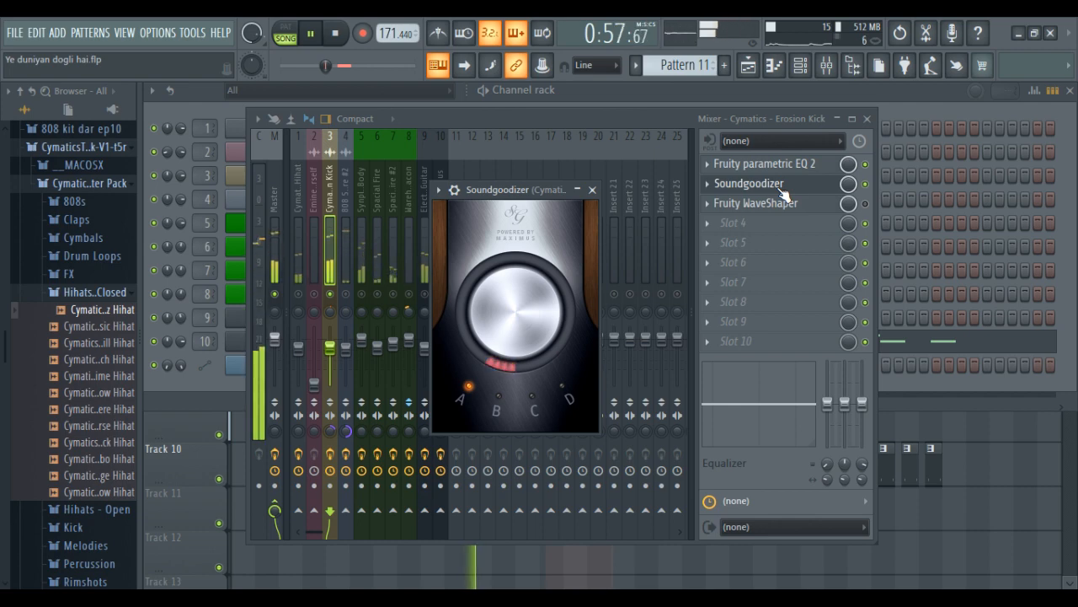
key("space")
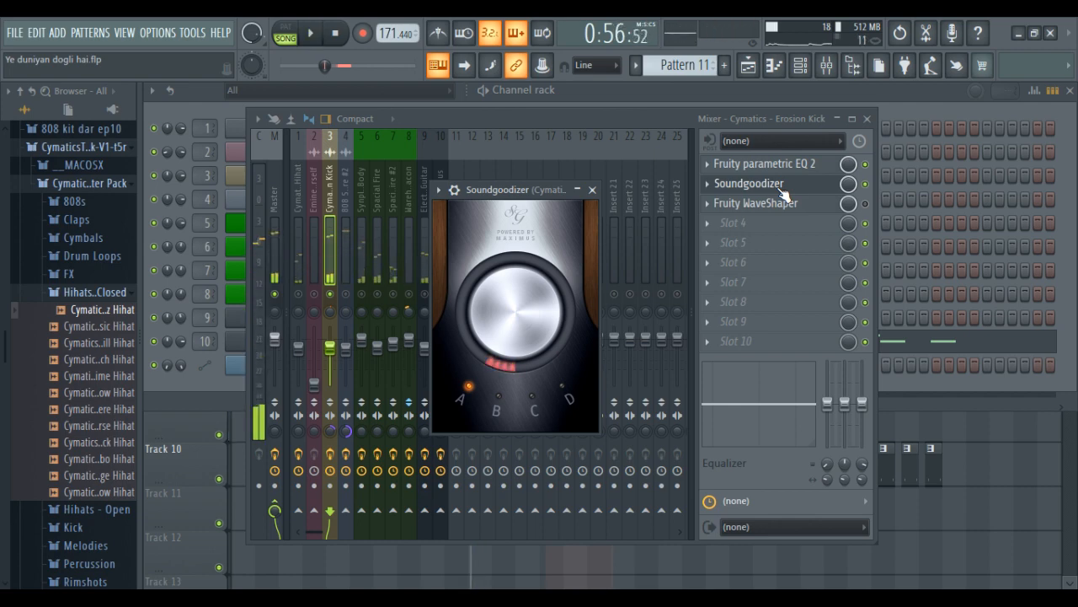
Open the kick's Fruity WaveShaper in slot 3 and unmute it
left_click(776, 204)
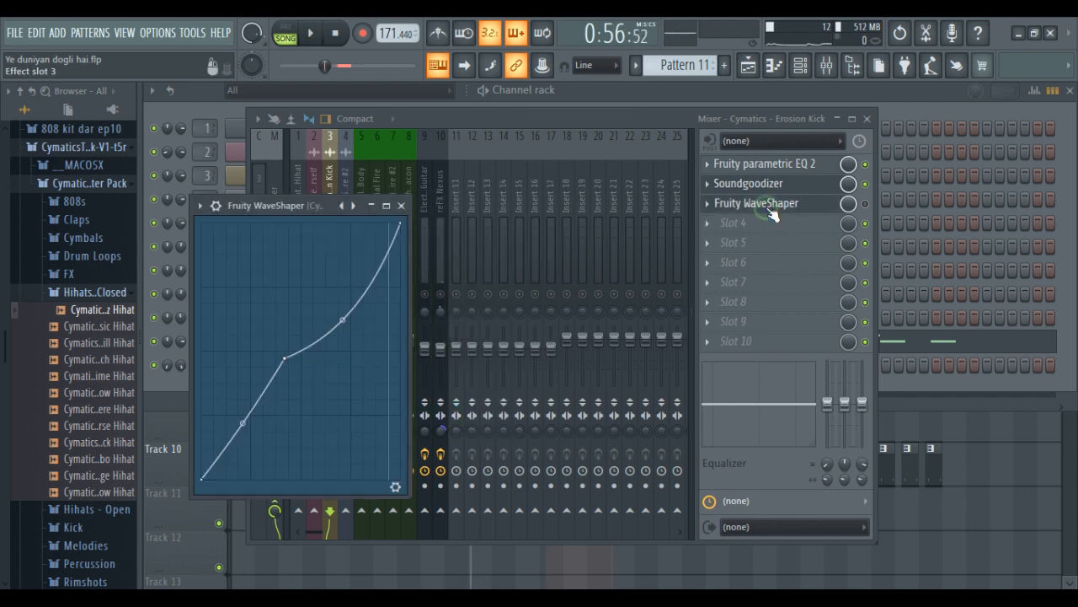
left_click(866, 203)
Add a second Fruity WaveShaper in slot 4 of the kick track and place a point just above its curve's midpoint
left_click(708, 224)
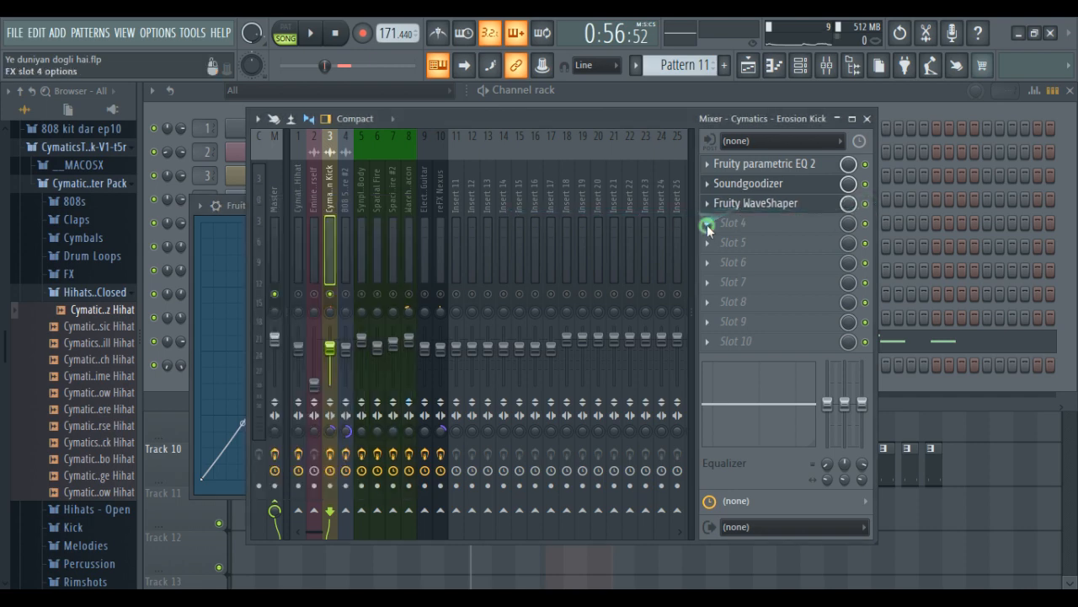
left_click(409, 331)
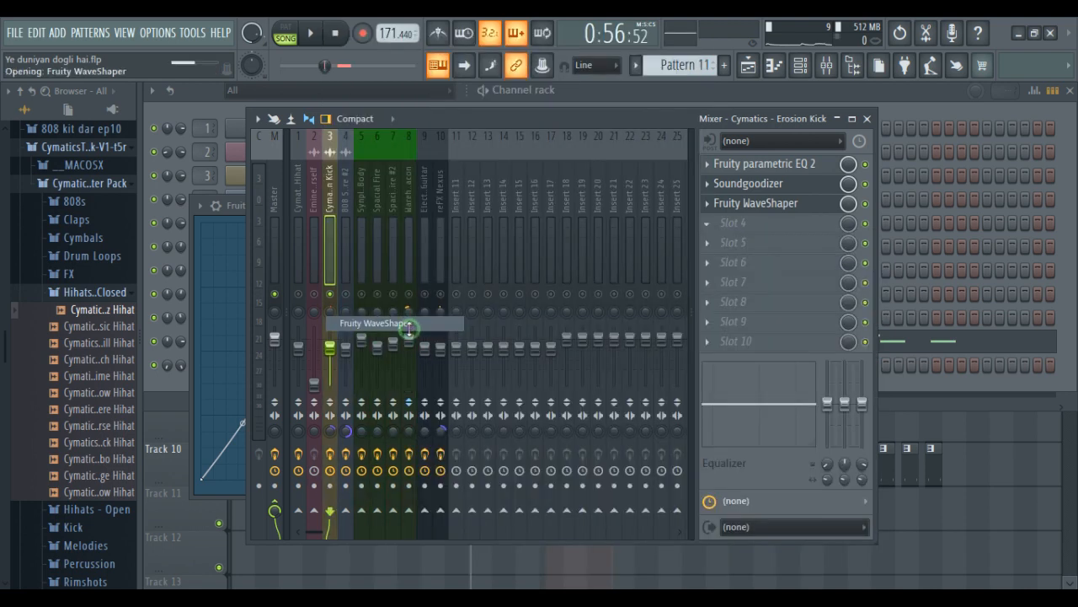
right_click(308, 391)
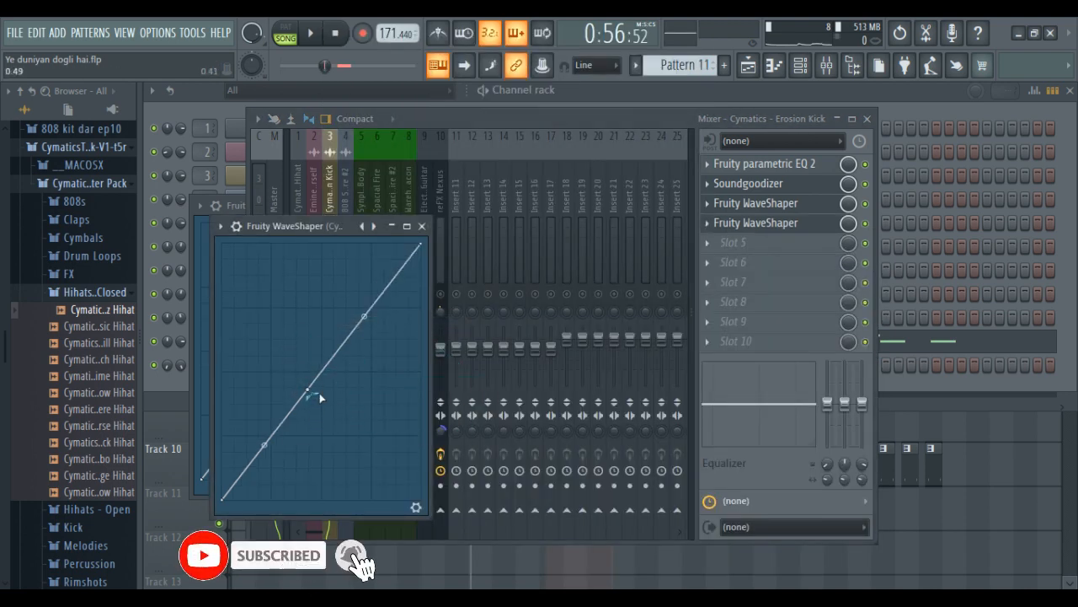
left_click_drag(310, 390, 324, 371)
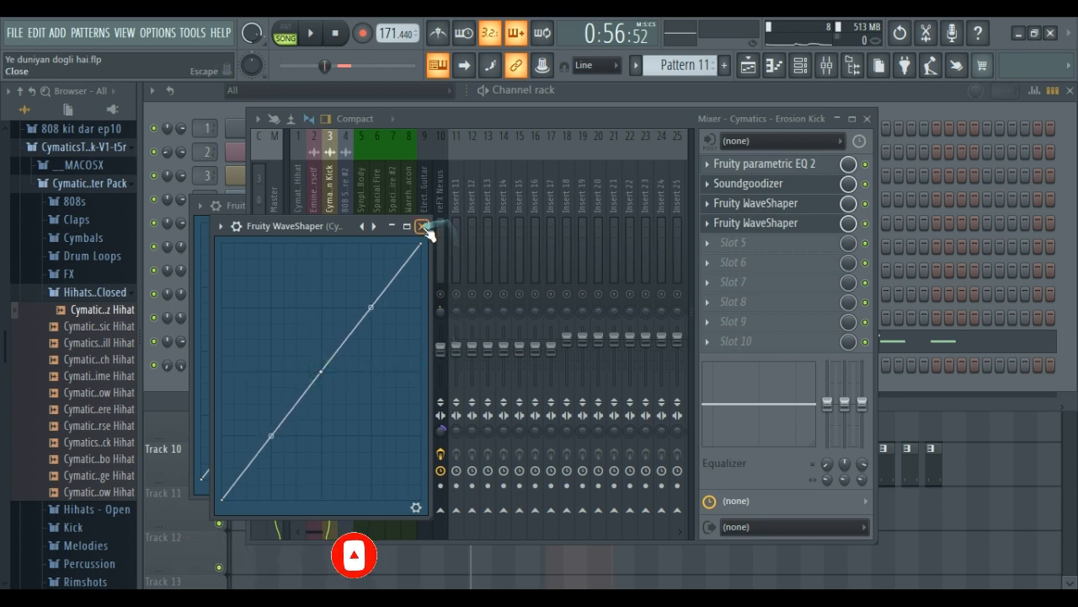
Delete the second Fruity WaveShaper from slot 4
right_click(709, 226)
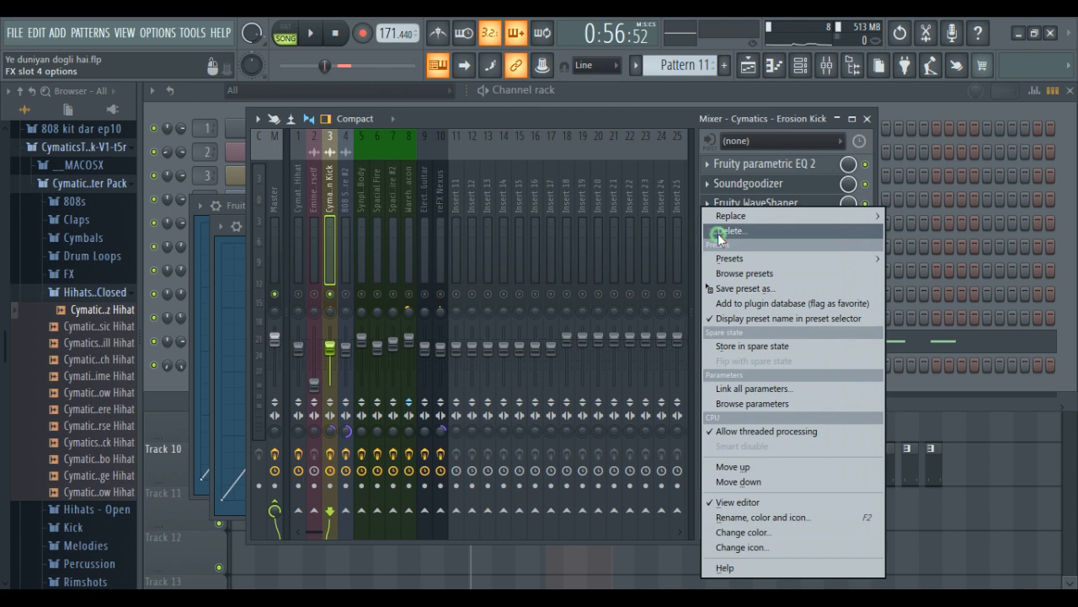
left_click(719, 231)
left_click(615, 362)
Try a high extra point near the start of the slot 3 Fruity WaveShaper curve and undo the last tweak
left_click(229, 262)
left_click_drag(230, 262, 233, 265)
key("ctrl+z")
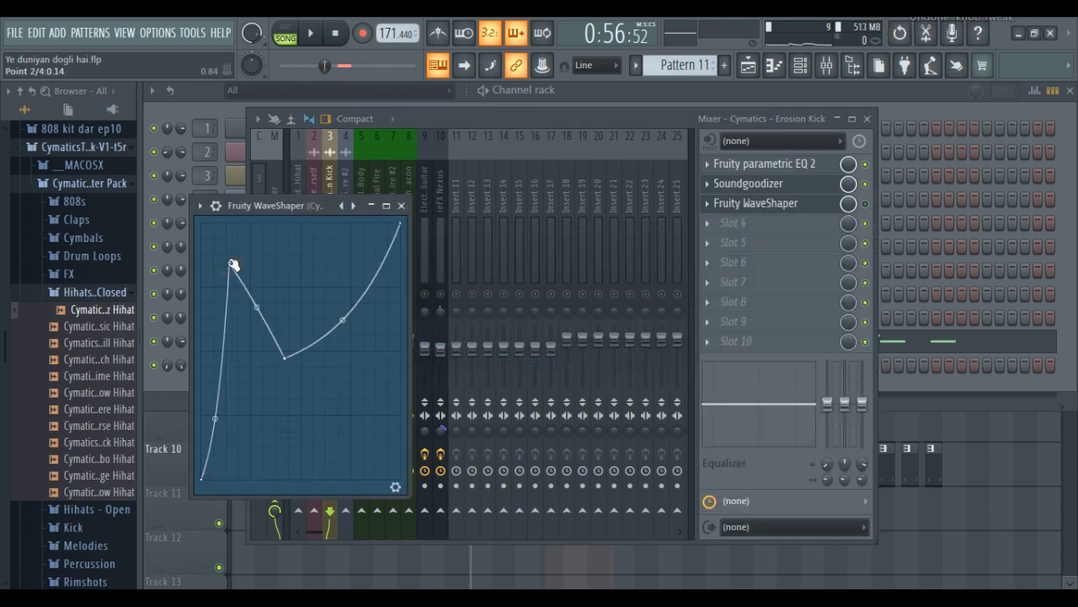
Delete the high extra point from the slot 3 Fruity WaveShaper curve and move its window towards the mixer's centre
right_click(229, 262)
left_click(245, 283)
left_click_drag(325, 209, 473, 179)
Enable the slot 3 Fruity WaveShaper during playback, compare the kick with it off and on, and reopen its curve
key("space")
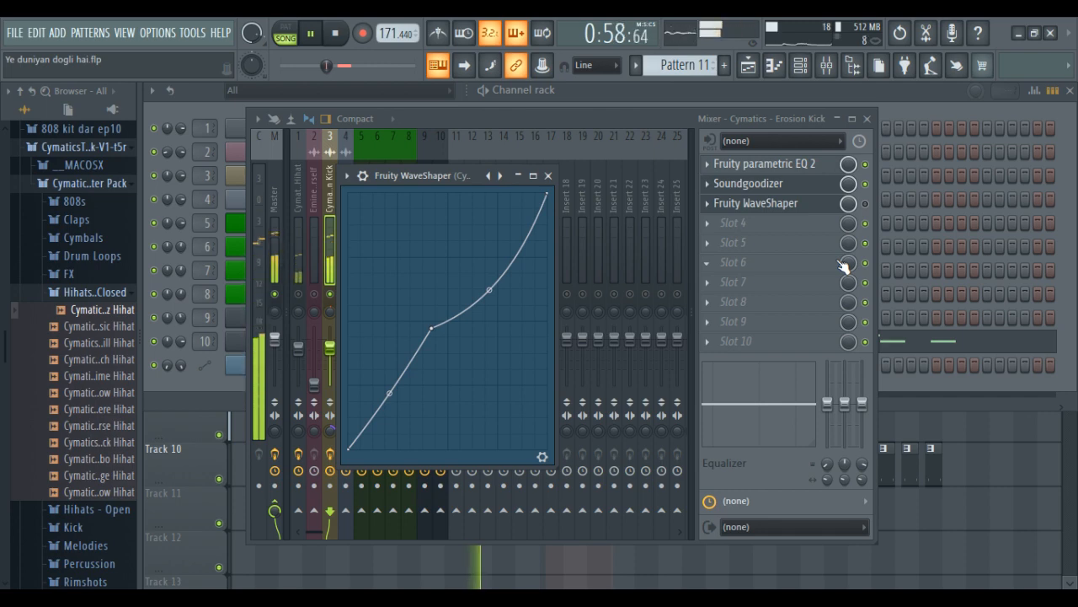
left_click(866, 204)
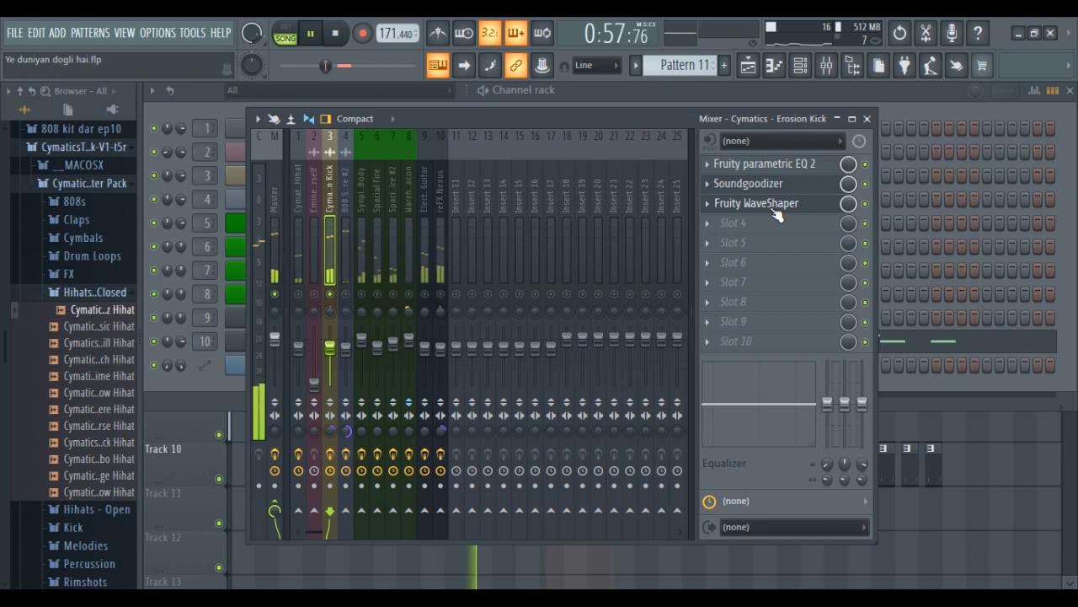
left_click(866, 203)
left_click(866, 203)
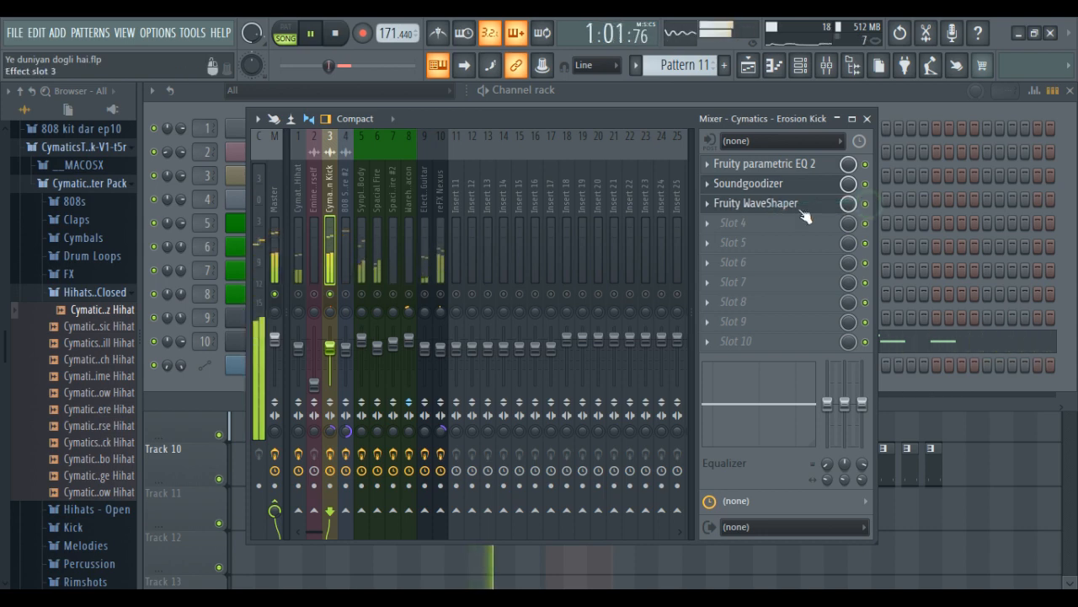
left_click(780, 206)
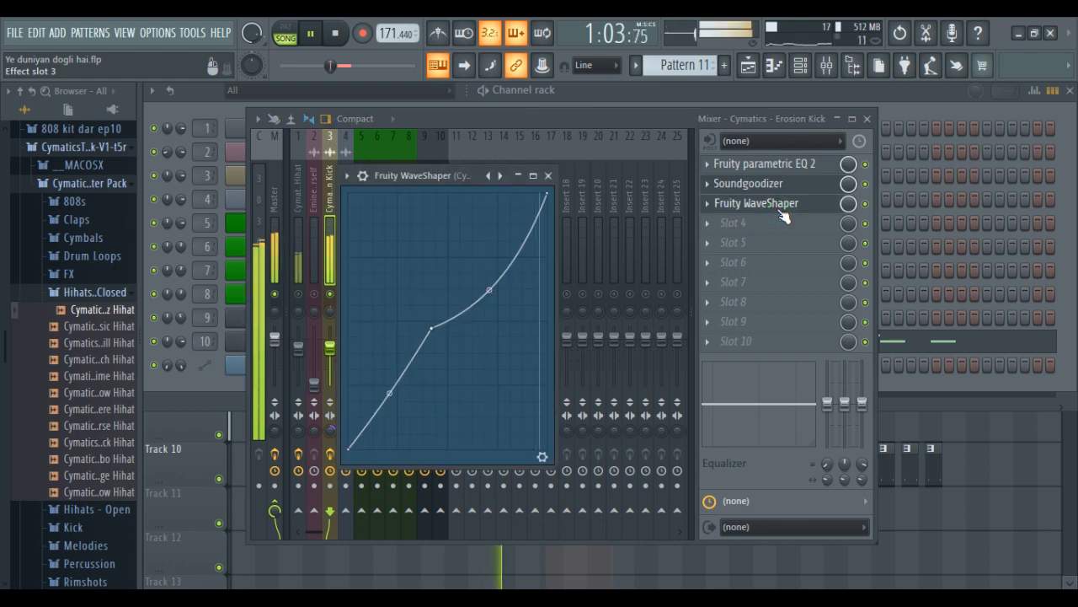
key("space")
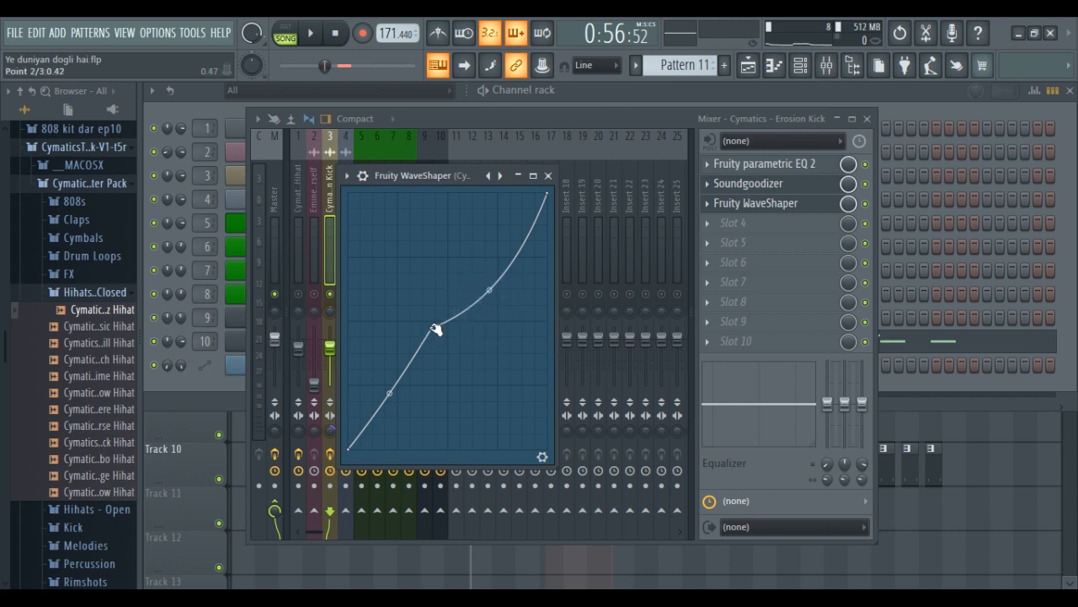
Nudge the Fruity WaveShaper curve's middle point slightly and fine-tune the upper segment's tension while auditioning the kick
left_click_drag(435, 329, 432, 330)
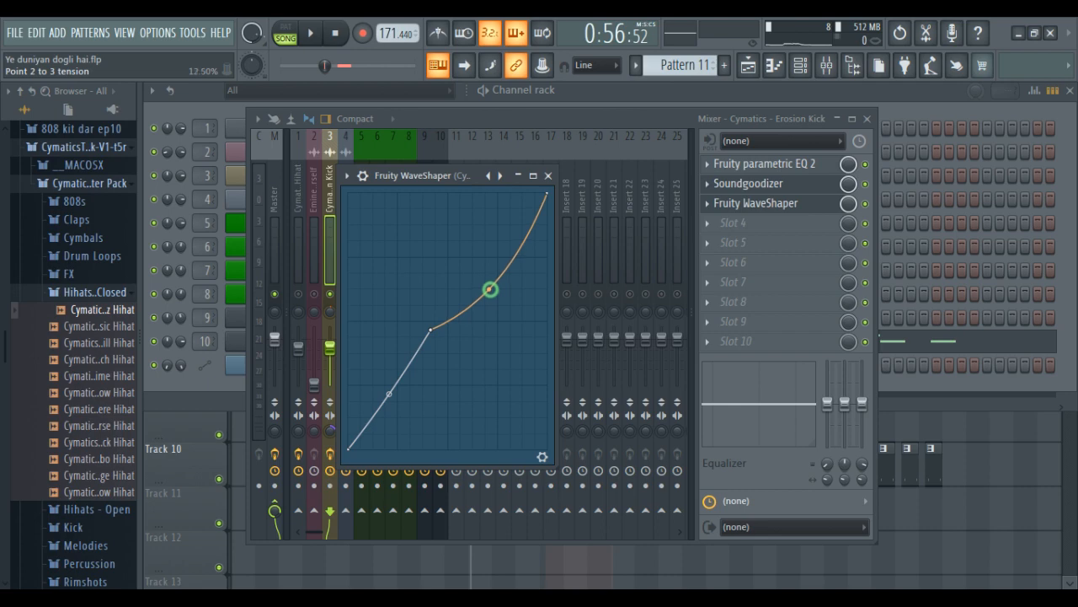
key("space")
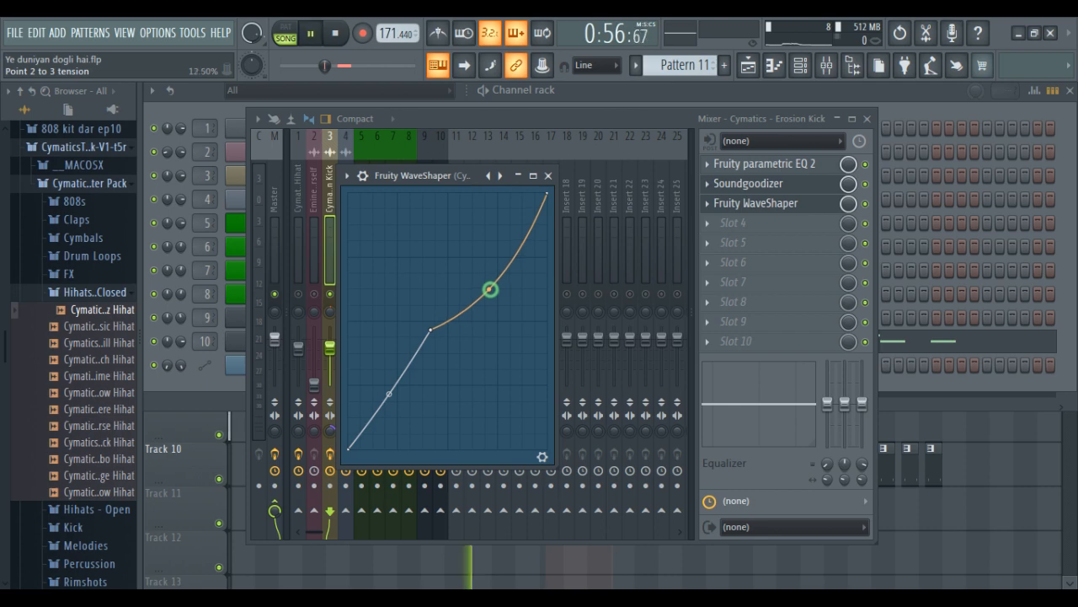
mouse_move(489, 290)
left_mouse_down()
mouse_move(479, 236)
mouse_move(418, 146)
mouse_move(438, 291)
mouse_move(486, 291)
left_mouse_up()
key("space")
Try 49% tension on the curve's lower segment, settle on a slight downward bend during playback, and close the Fruity WaveShaper
left_click_drag(392, 394, 375, 315)
key("space")
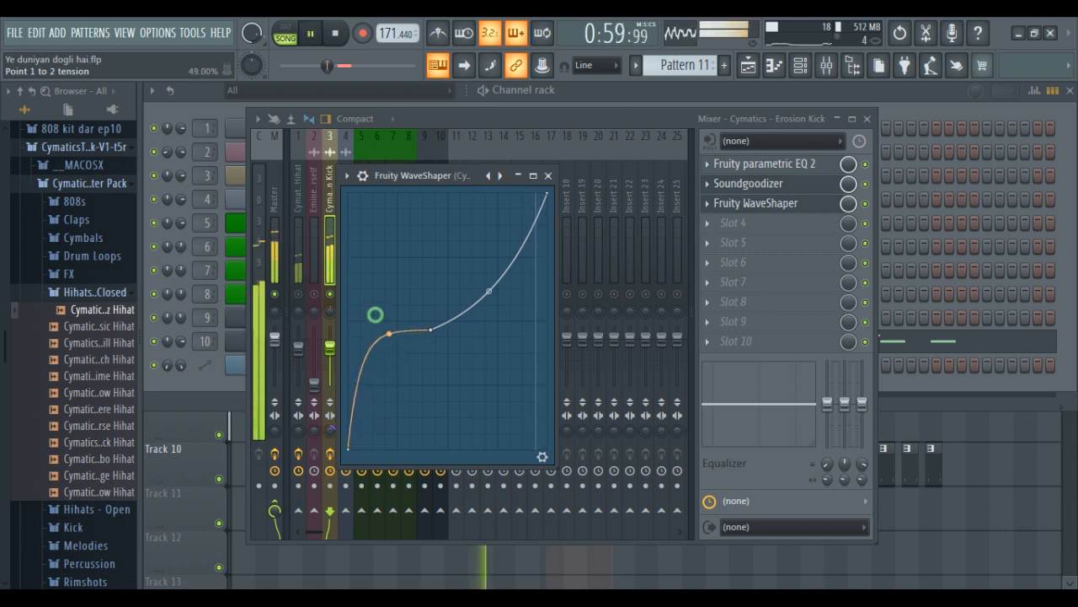
left_click_drag(375, 314, 400, 404)
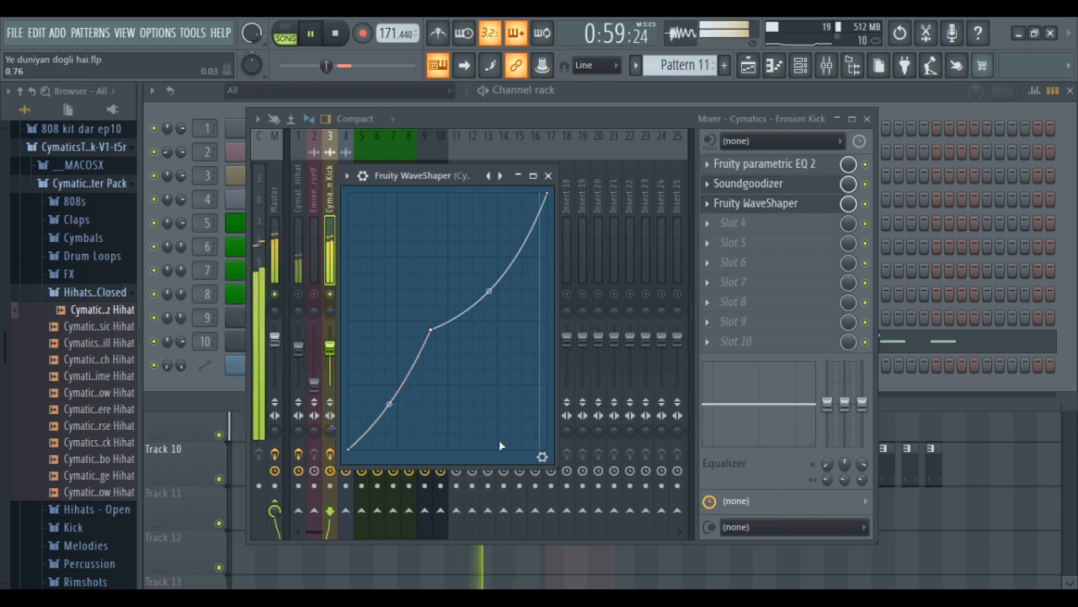
left_click(549, 176)
key("space")
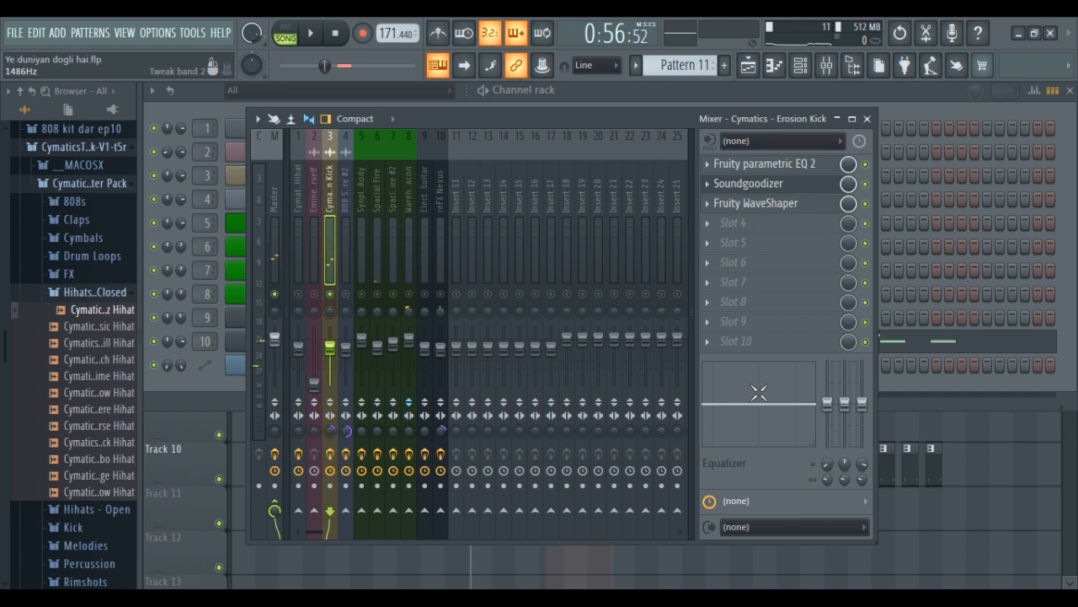
Review the kick's Fruity parametric EQ 2 curve and Soundgoodizer settings, closing each editor
left_click_drag(758, 393, 709, 396)
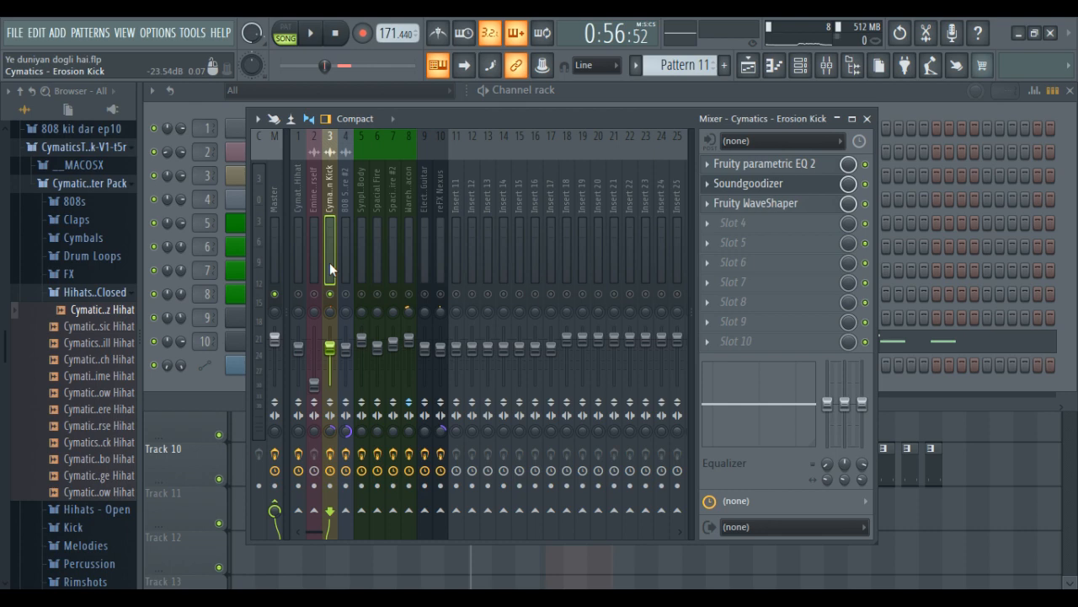
left_click(754, 165)
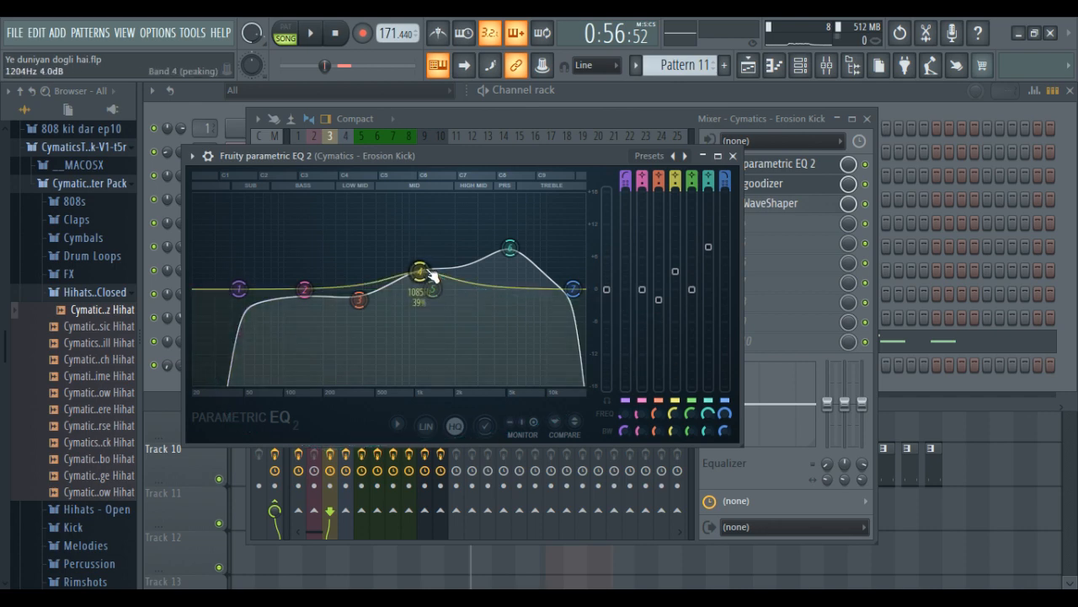
left_click(732, 156)
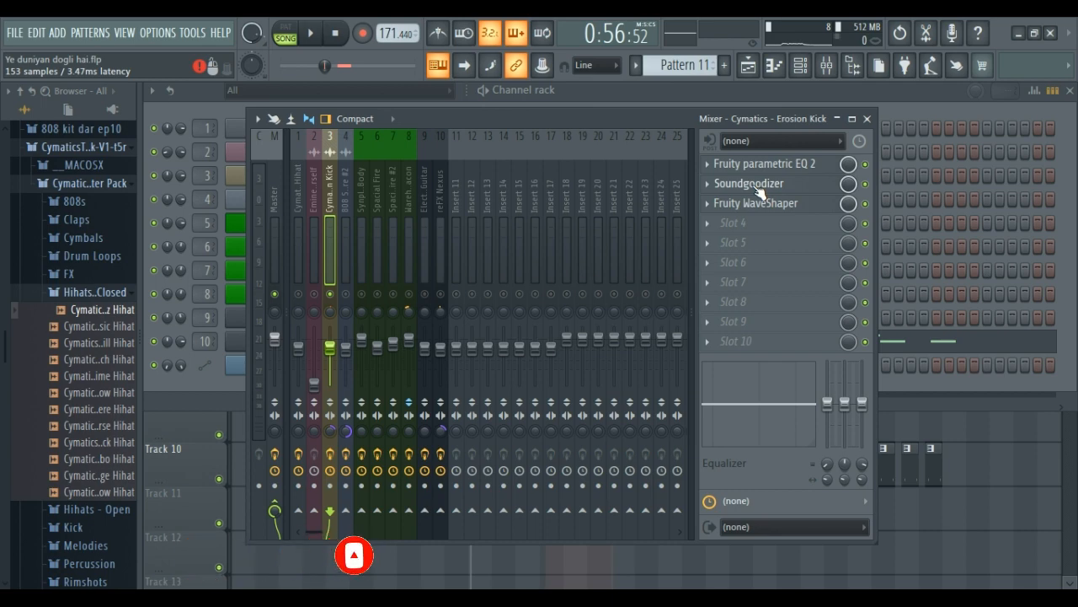
left_click(756, 190)
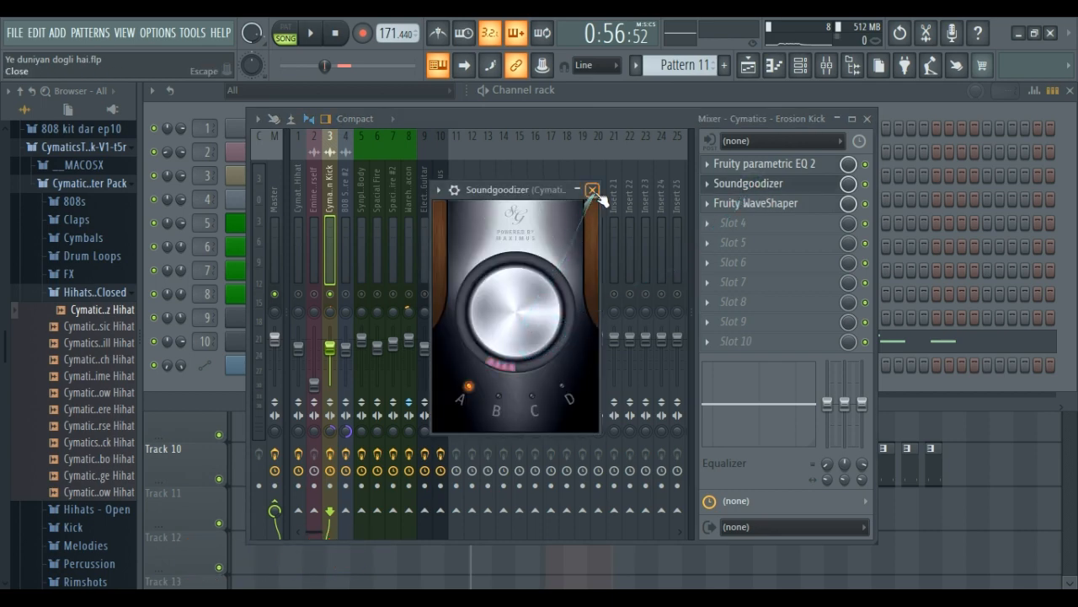
left_click(595, 192)
Try the Fruity WaveShaper's point 1 to 2 tension at 36% and at 19%, auditioning the kick with each
left_click(754, 207)
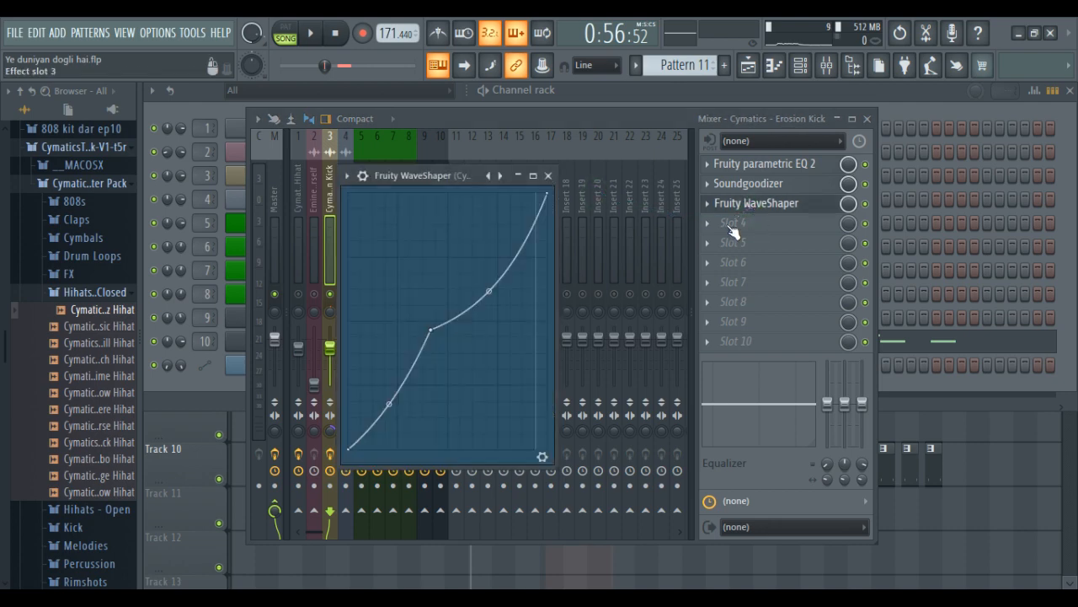
key("space")
left_click_drag(389, 406, 372, 339)
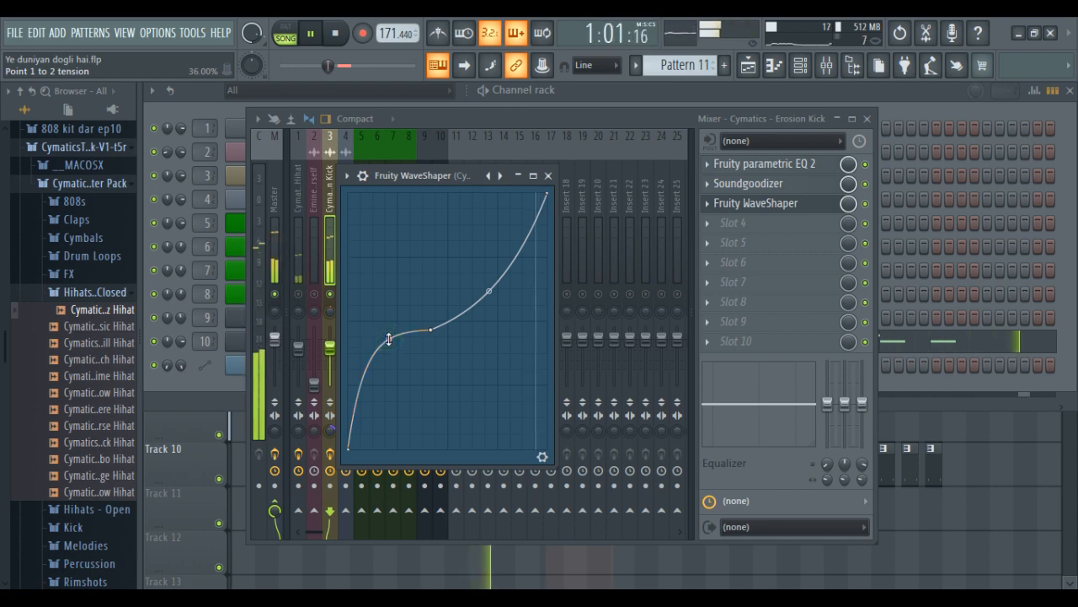
key("space")
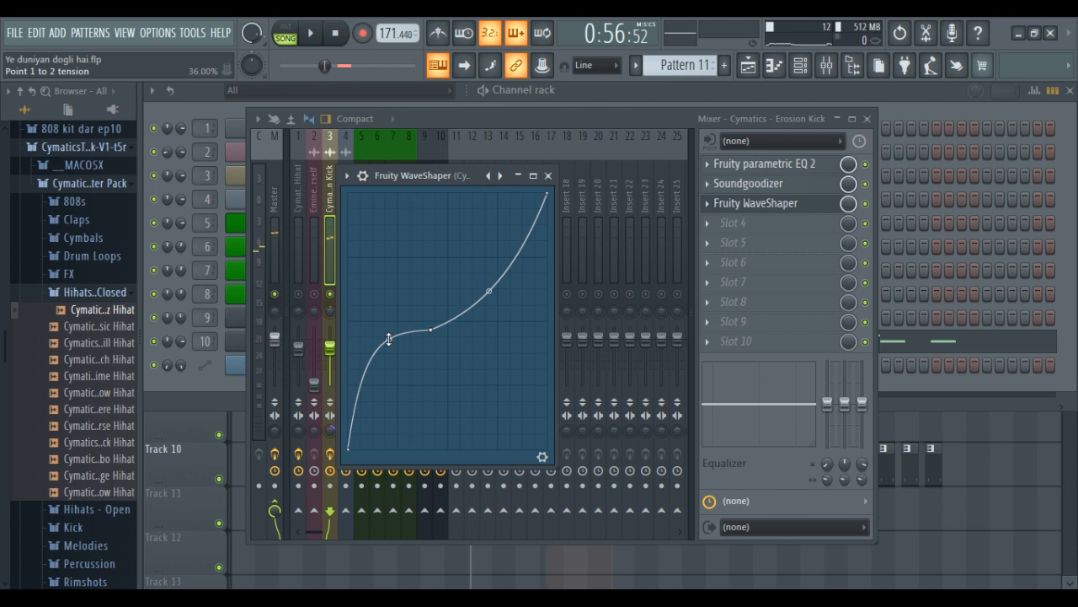
left_click_drag(388, 339, 425, 366)
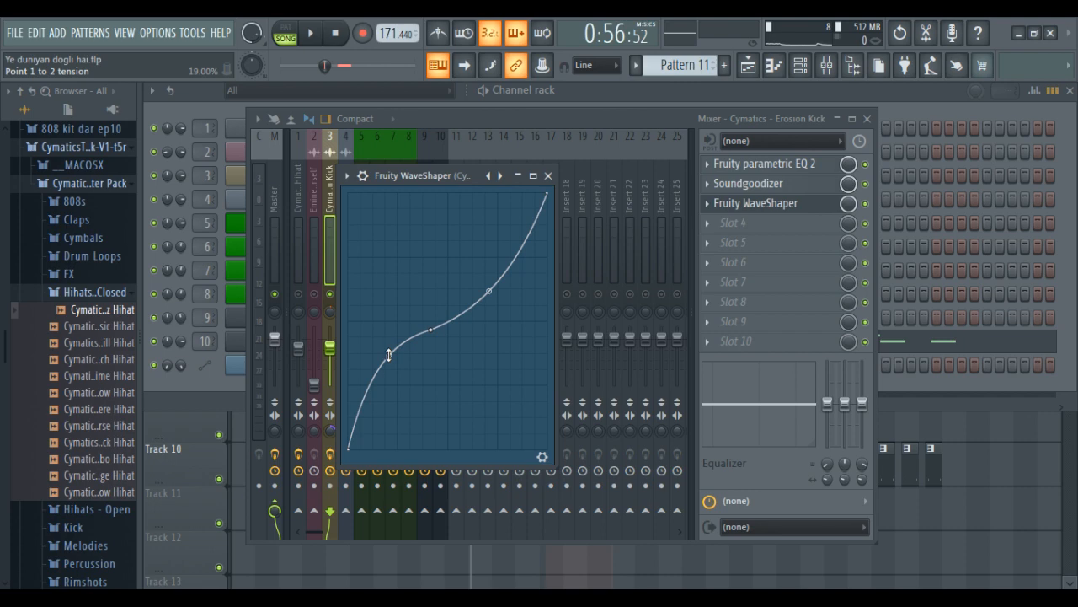
key("space")
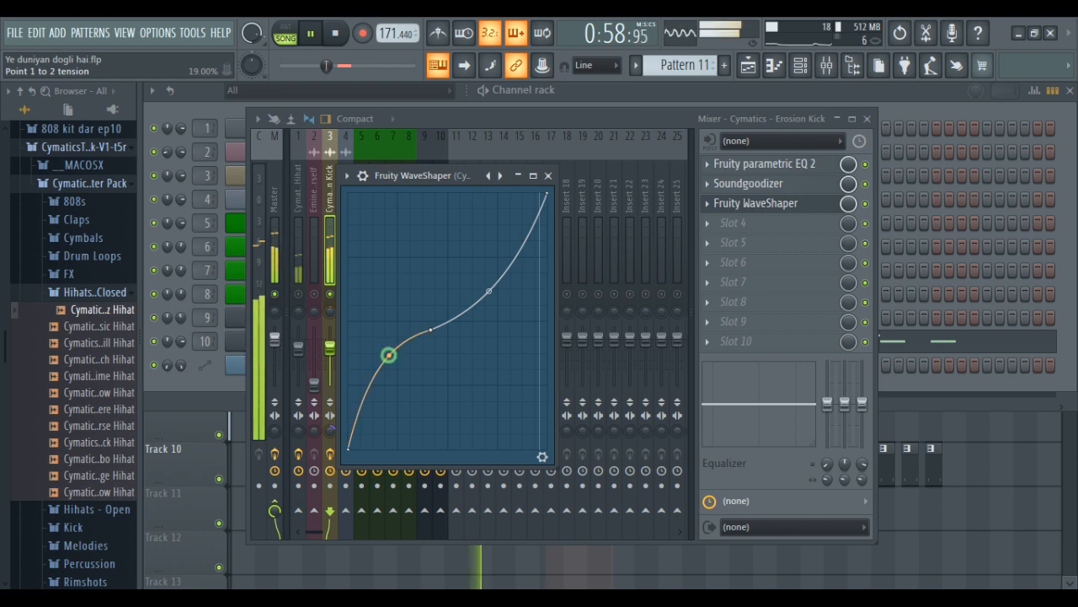
key("space")
Bend the Fruity WaveShaper curve's lower segment slightly downward, audition the kick and close the editor
left_click_drag(389, 355, 405, 396)
key("space")
left_click(548, 176)
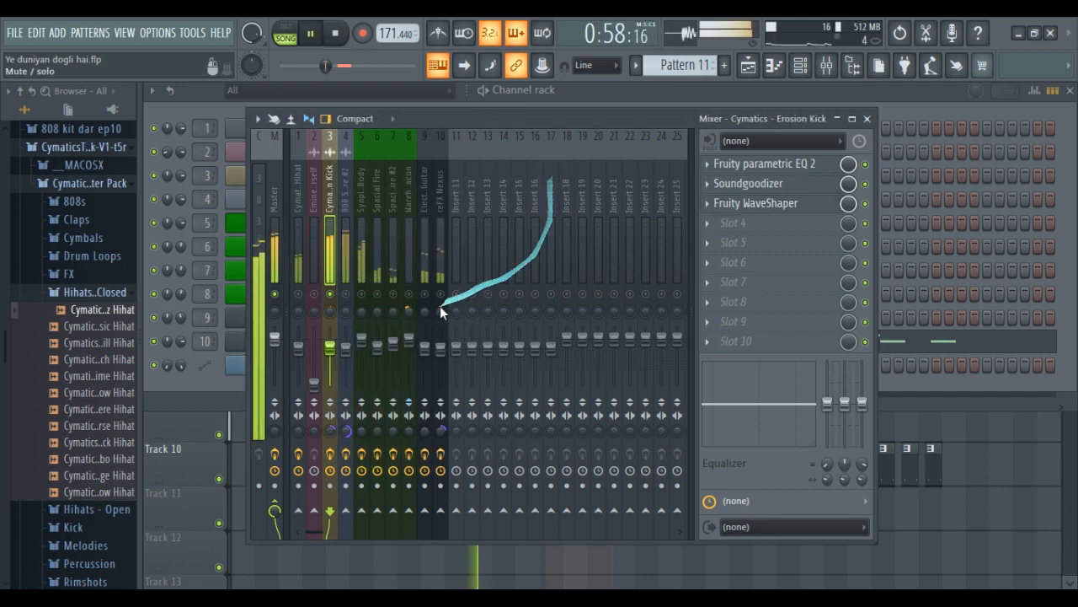
key("space")
Unsolo the kick so all mixer tracks play, and compare the full mix with its effects disabled and enabled
right_click(332, 294)
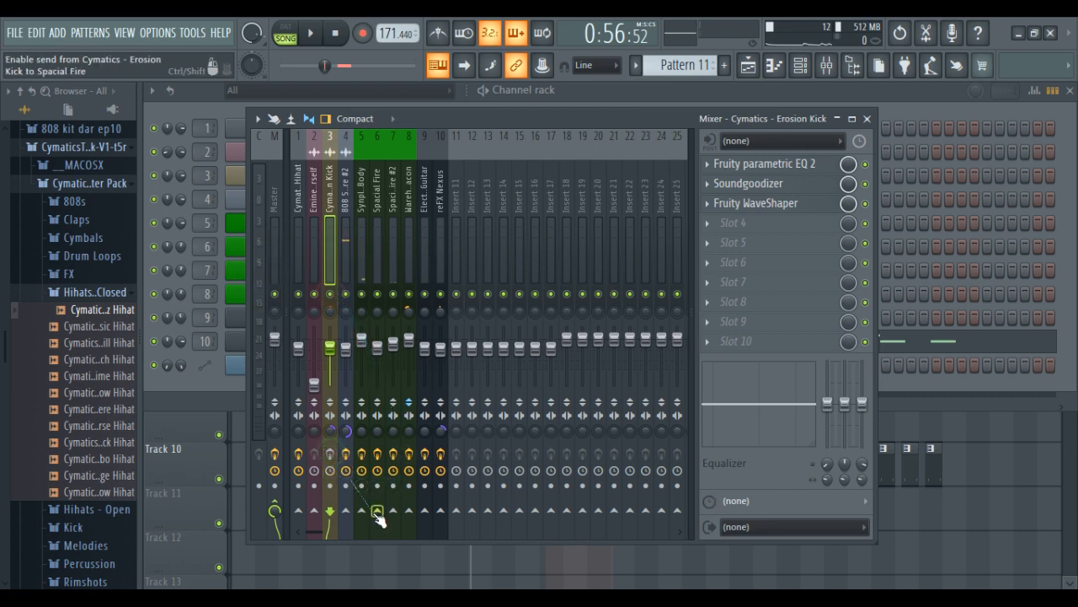
key("space")
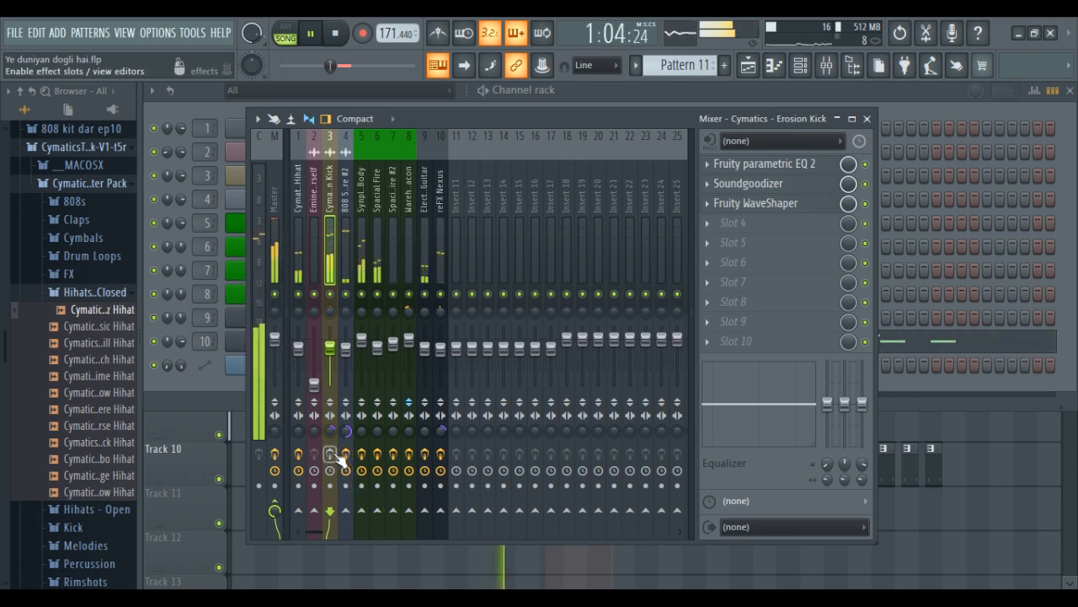
key("space")
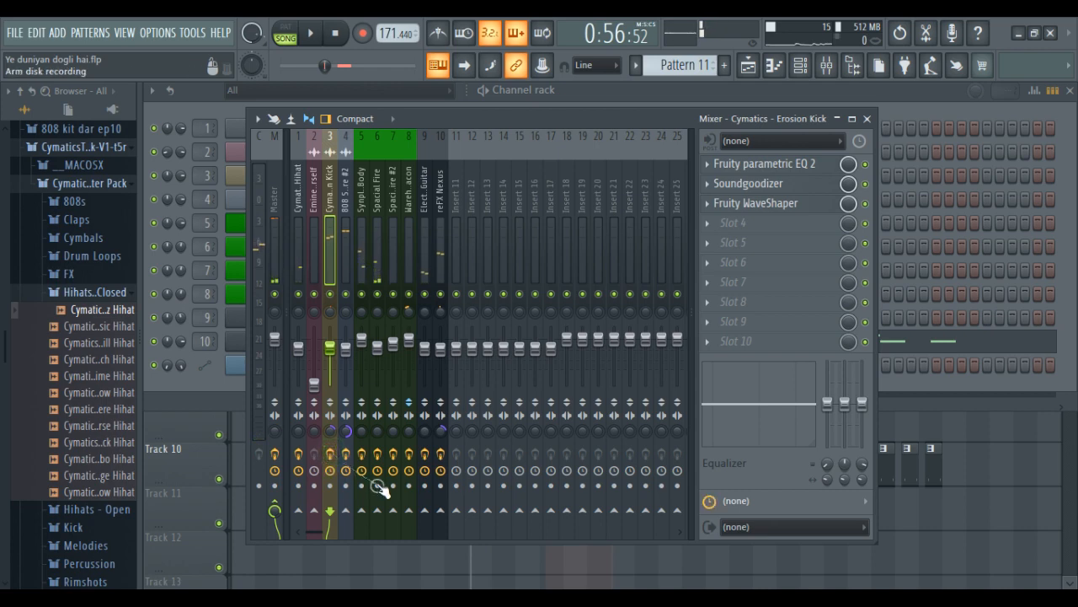
key("space")
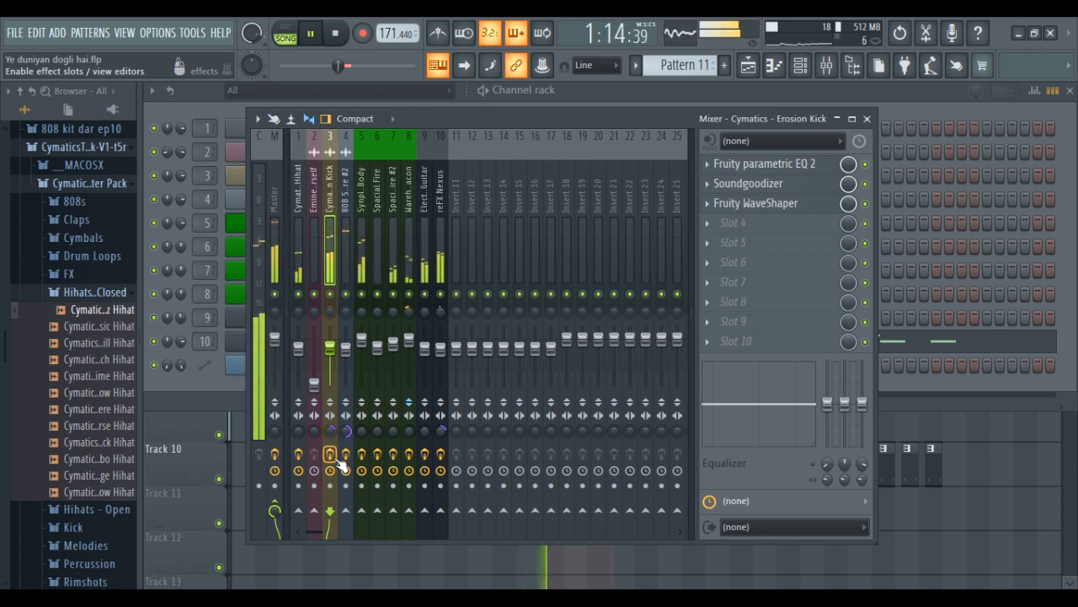
key("space")
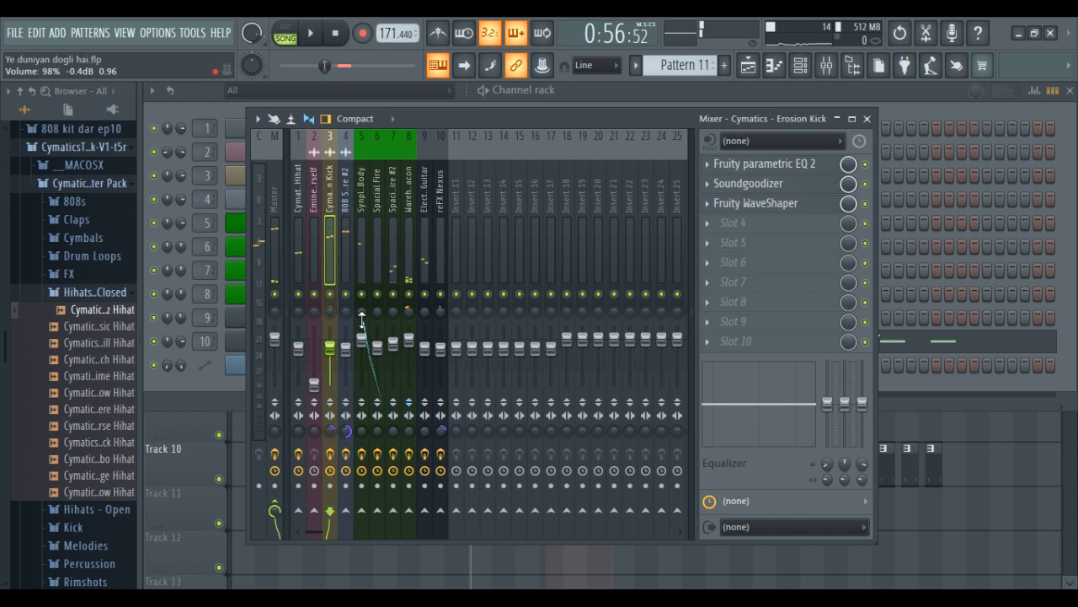
Reopen the kick's Fruity WaveShaper to inspect its finished curve and close it
left_click_drag(338, 259, 782, 169)
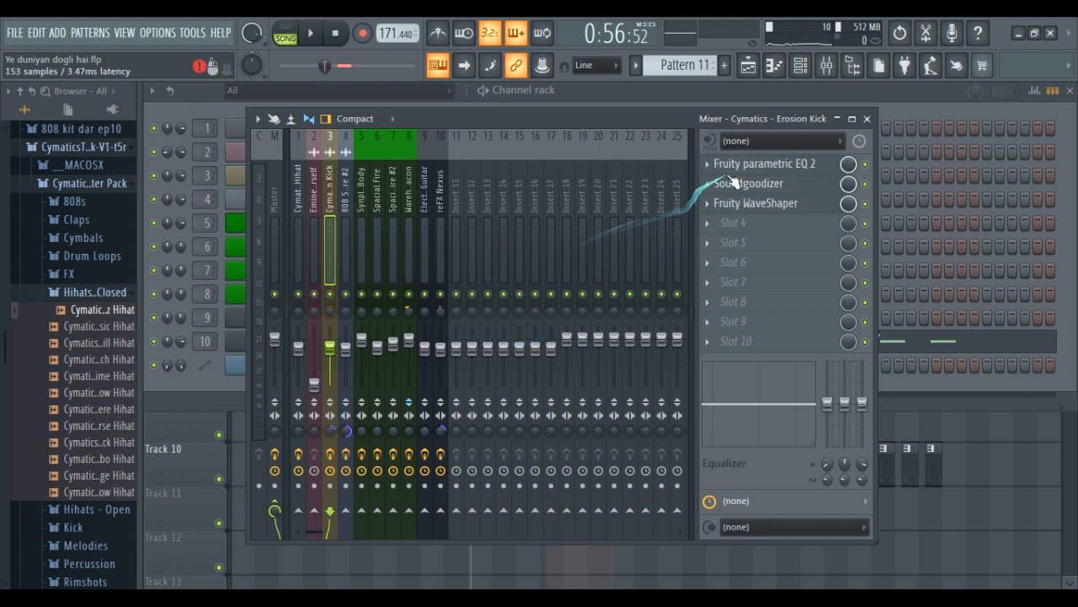
left_click(749, 204)
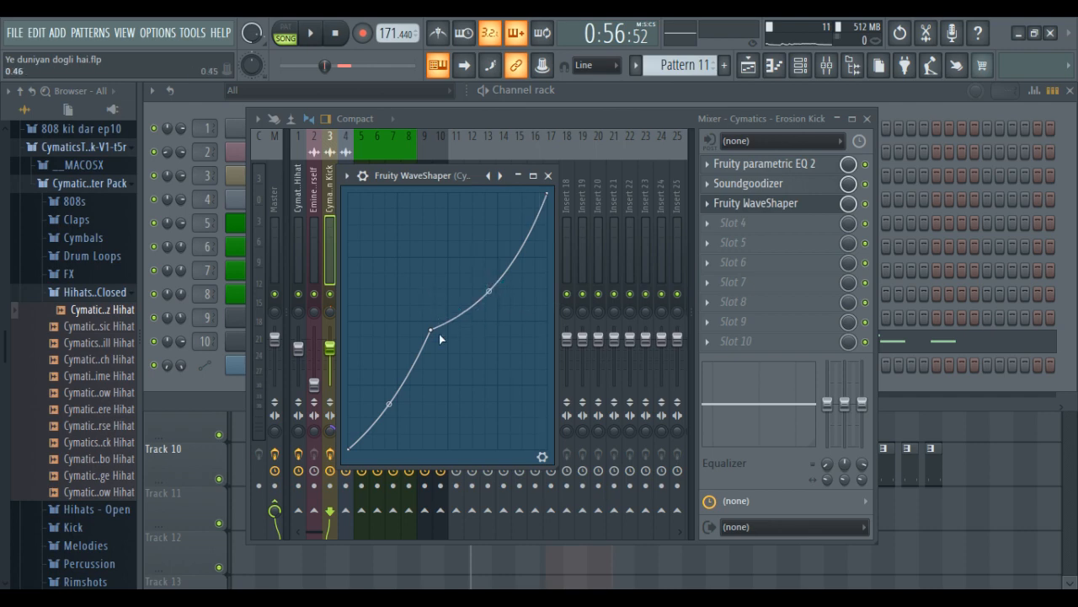
left_click(548, 176)
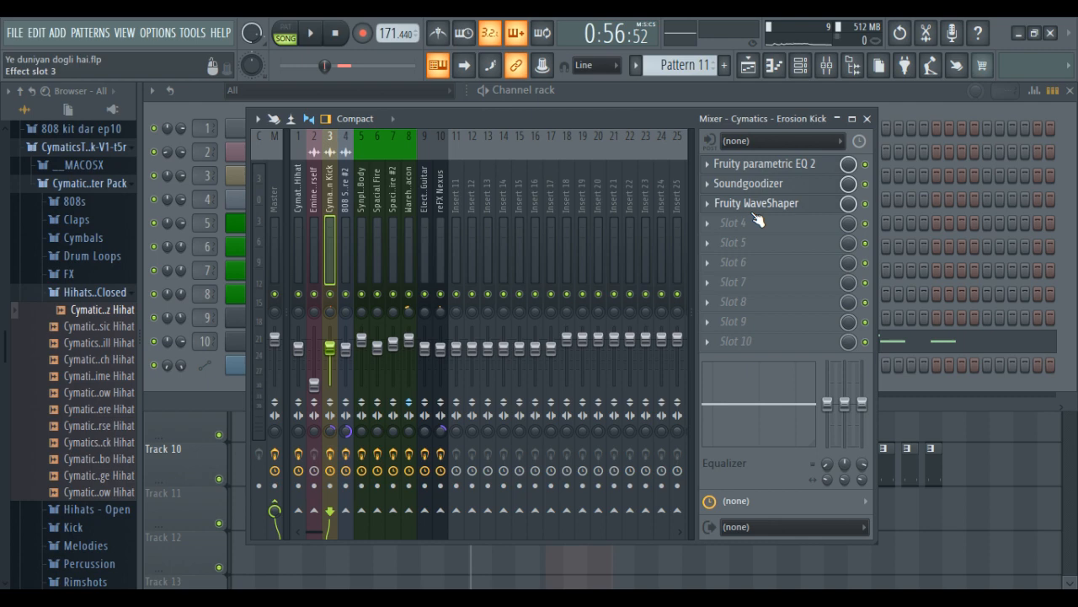
left_click(708, 203)
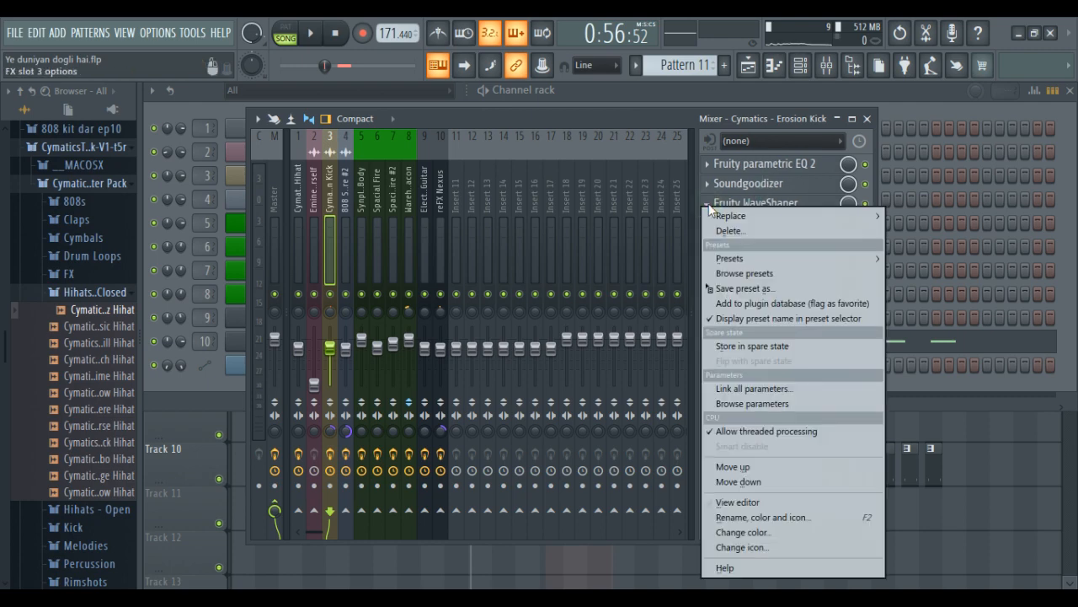
left_click(726, 204)
left_click(709, 206)
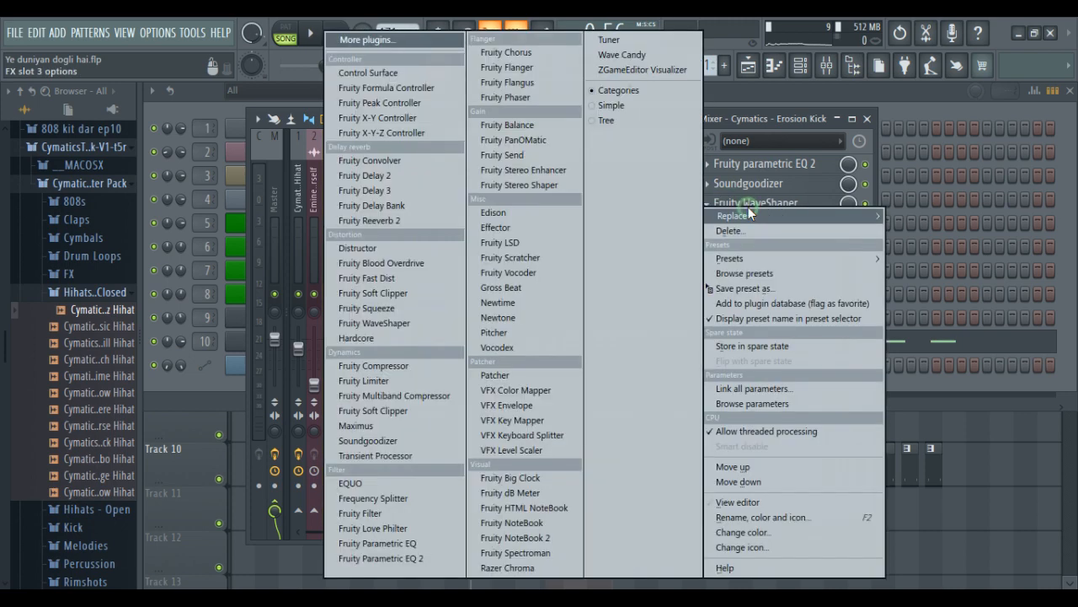
left_click(750, 205)
Save the kick's Fruity WaveShaper settings as an FL Studio state file preset with the file name untitled
left_click(752, 204)
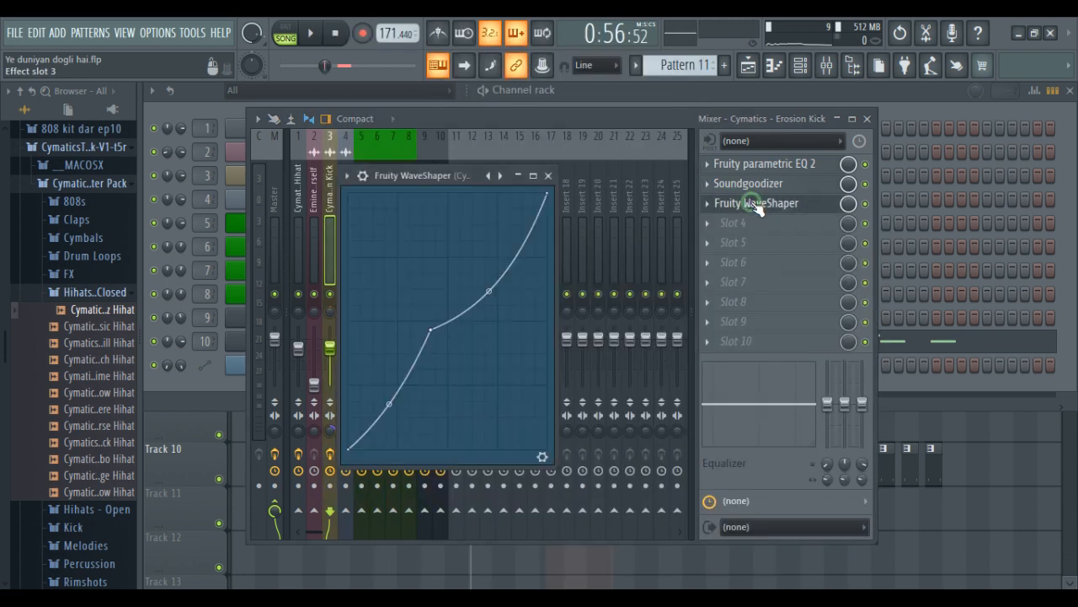
left_click(346, 176)
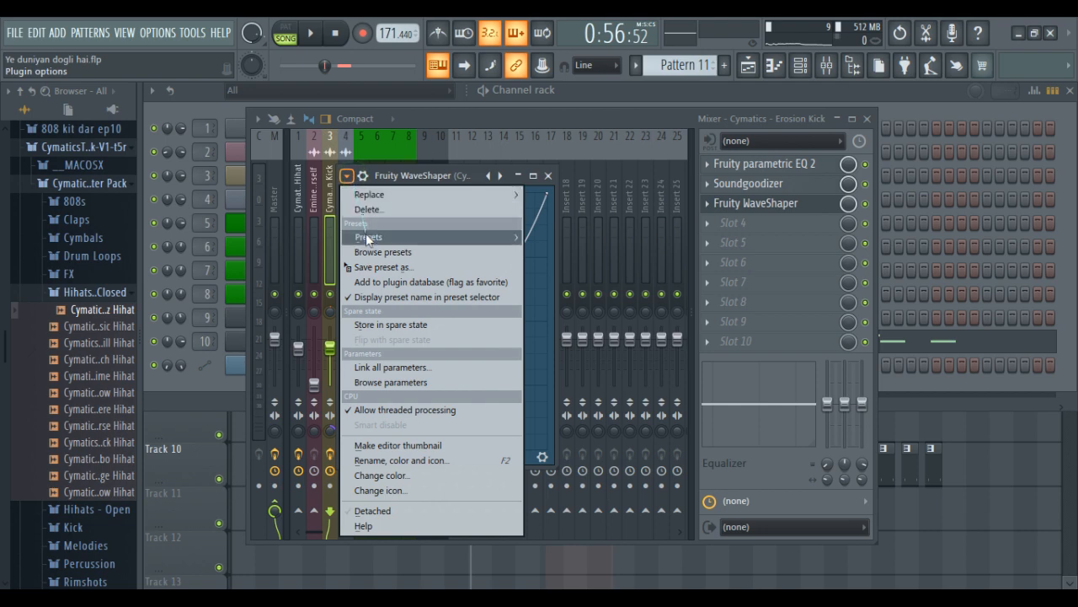
mouse_move(368, 238)
left_click(377, 267)
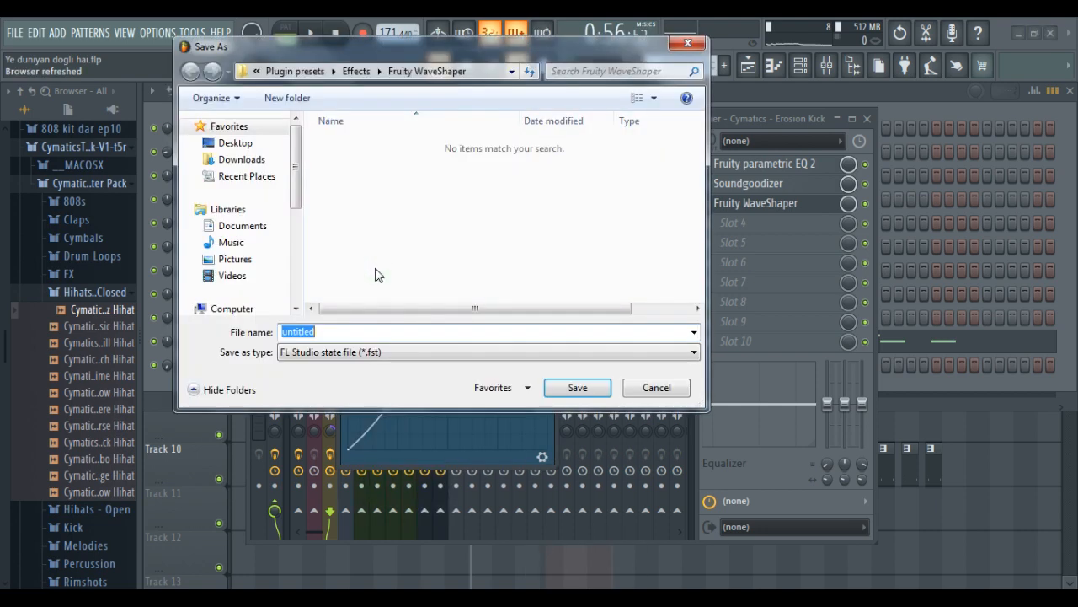
left_click(328, 333)
left_click_drag(329, 334, 237, 337)
key("Return")
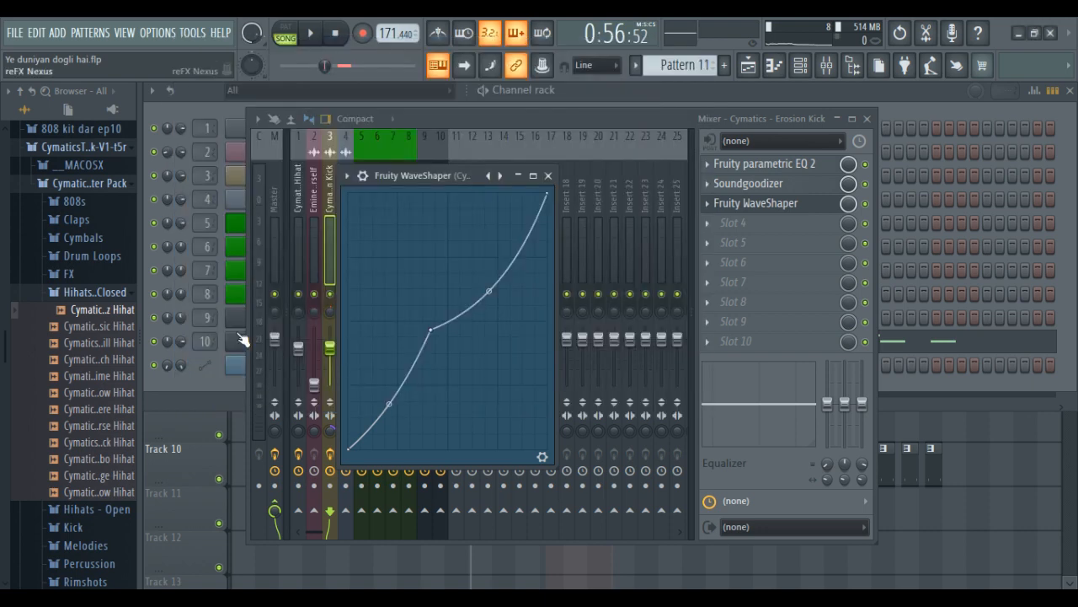
Open the kick's Fruity WaveShaper and load its my fav preset
left_click(706, 204)
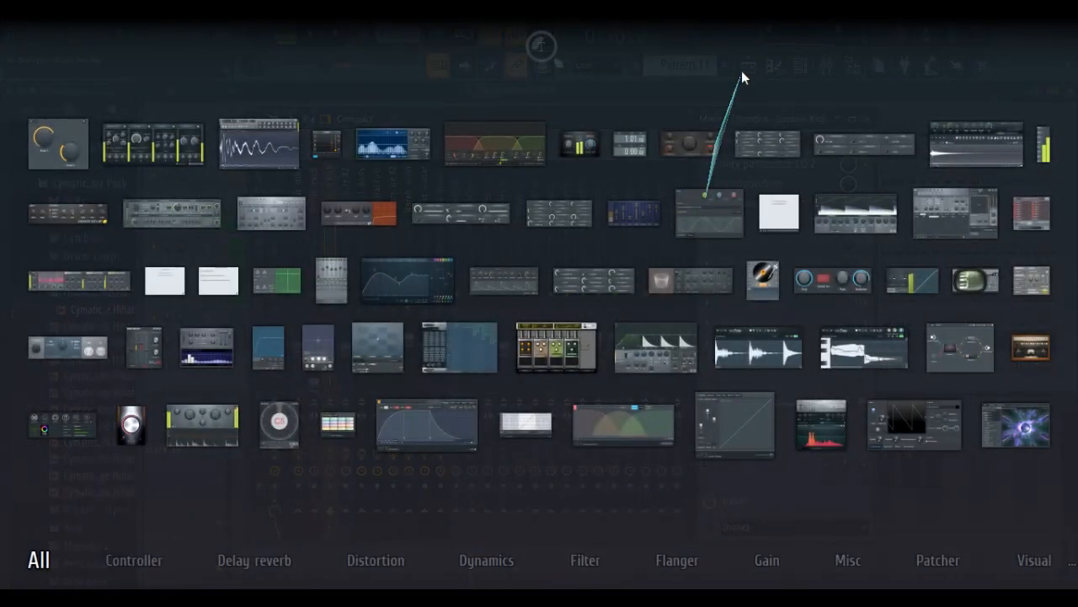
left_click(743, 75)
left_click(781, 208)
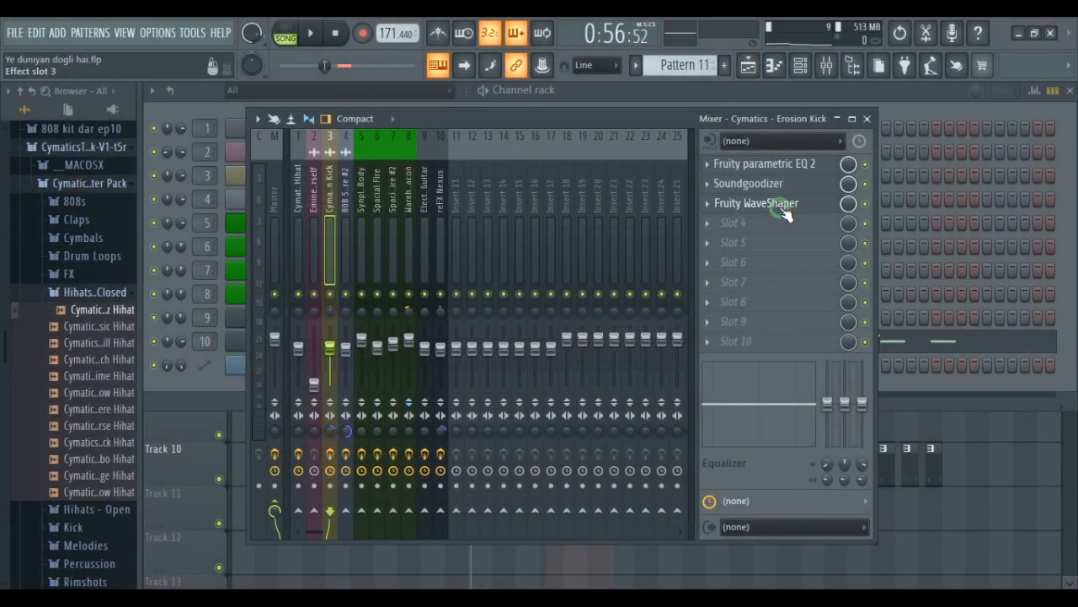
left_click(492, 176)
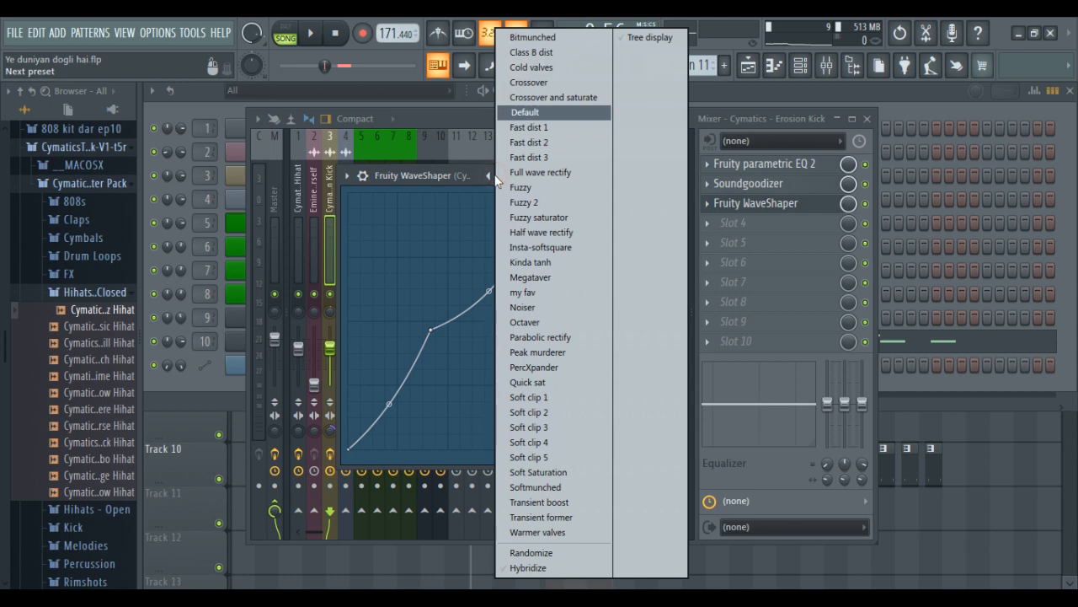
left_click(554, 293)
Switch the WaveShaper to neighbouring presets and recall the my fav preset to restore the custom curve
left_click(490, 175)
left_click(491, 176)
left_click(498, 176)
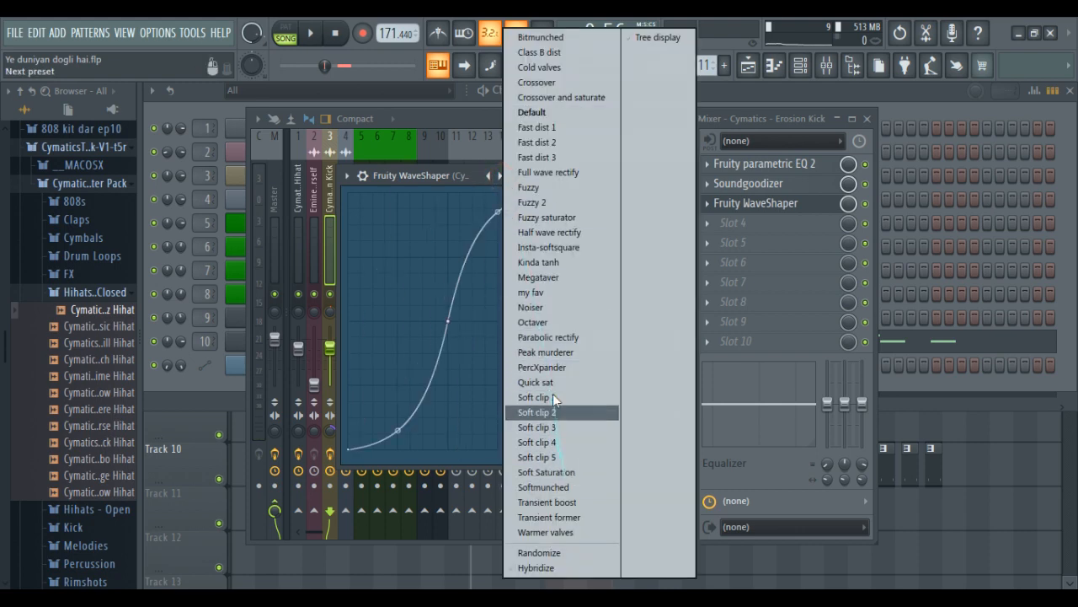
left_click(537, 292)
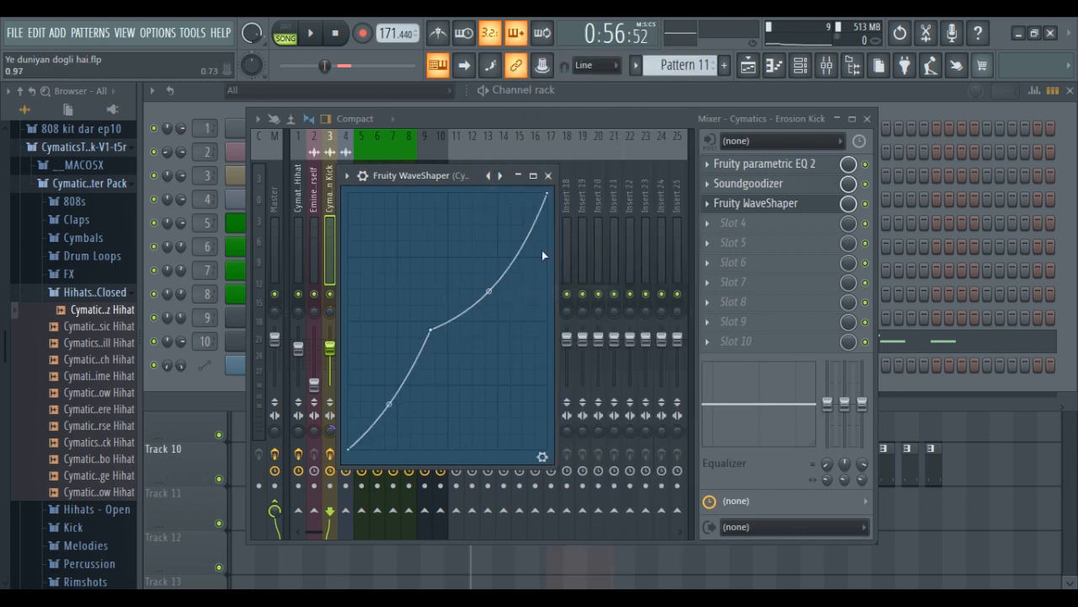
Close the WaveShaper editor, audition the full mix briefly and close the mixer
left_click(549, 175)
key("space")
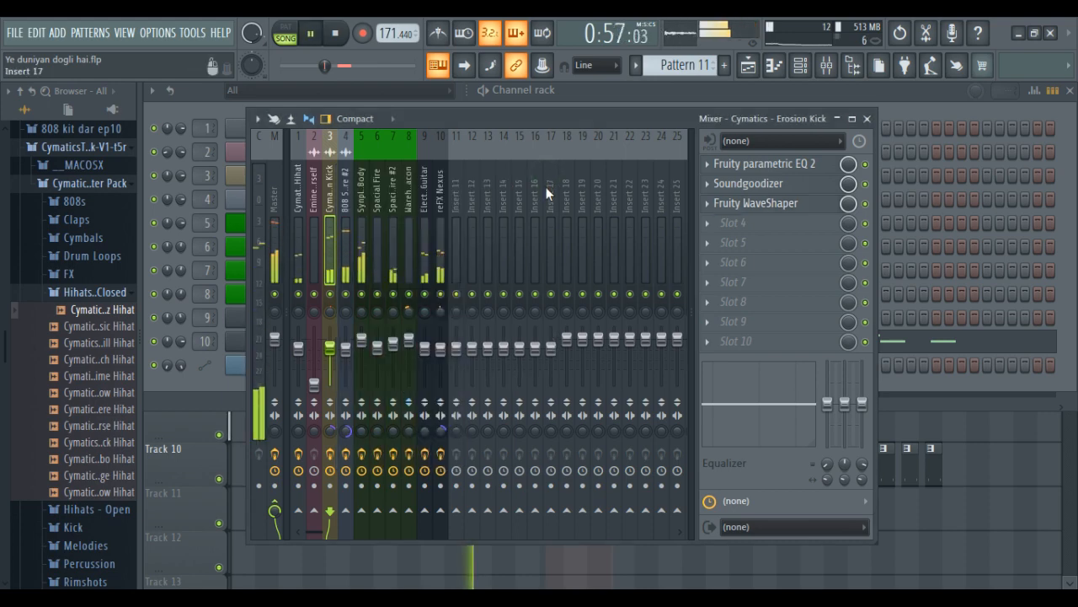
left_click(868, 119)
key("space")
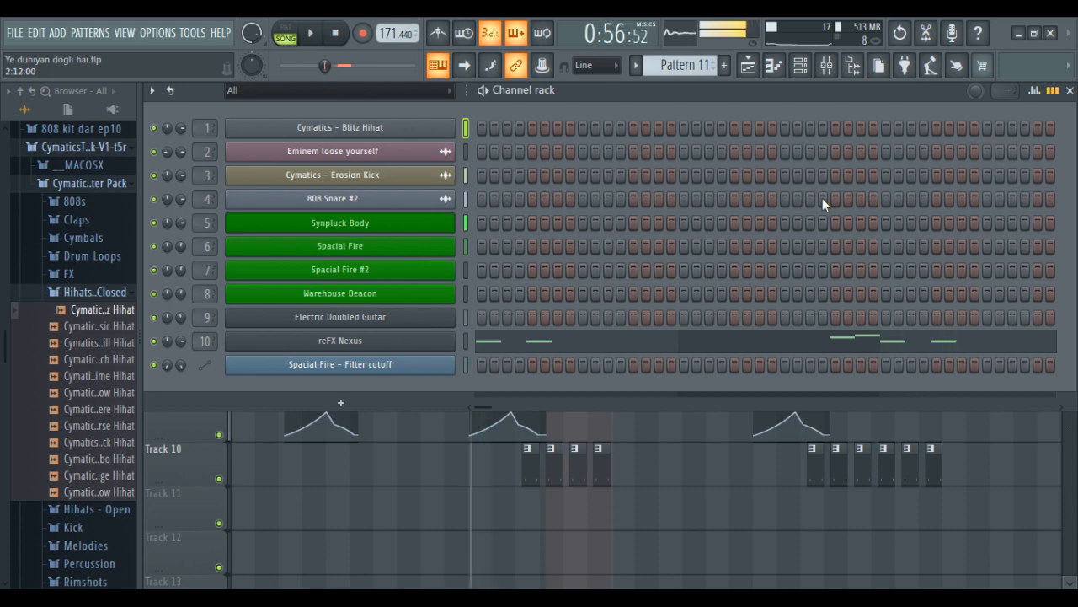